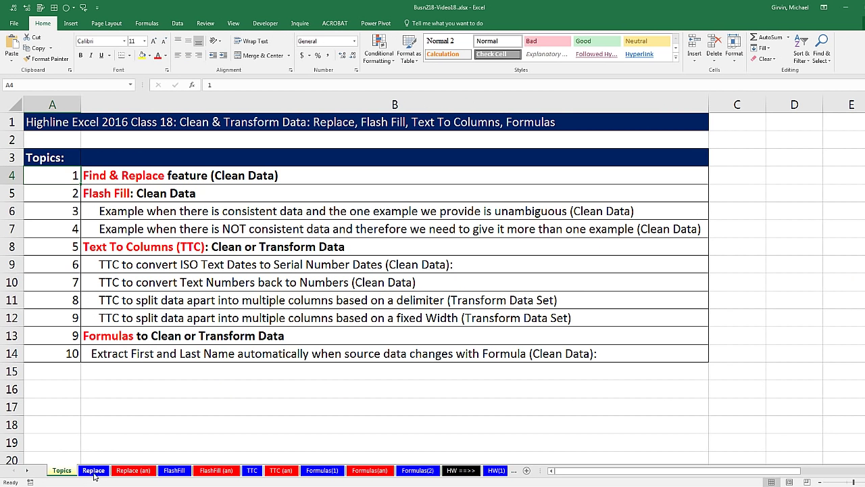
On the Replace sheet, select the Product Codes in B9:B22 and glance at Find & Select
left_click(94, 472)
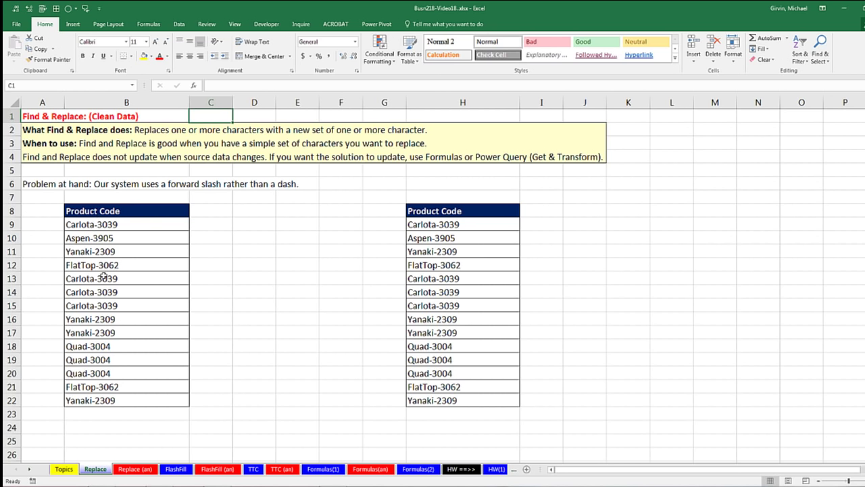
left_click_drag(98, 223, 113, 400)
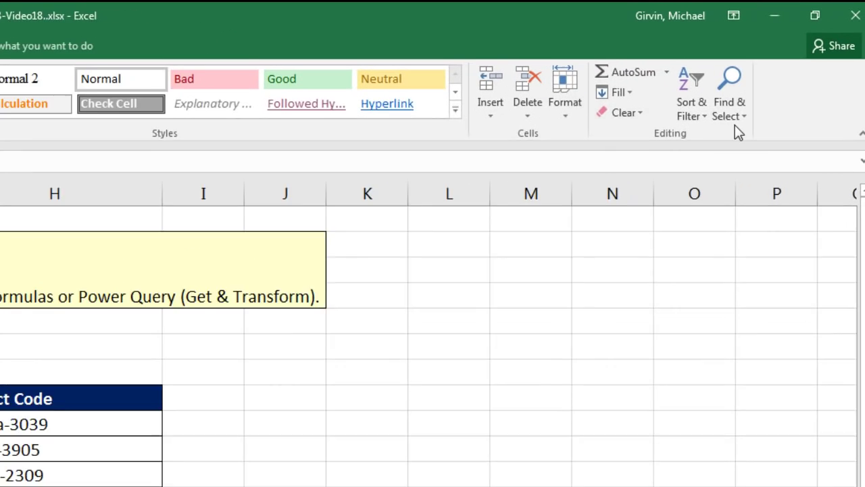
left_click(823, 60)
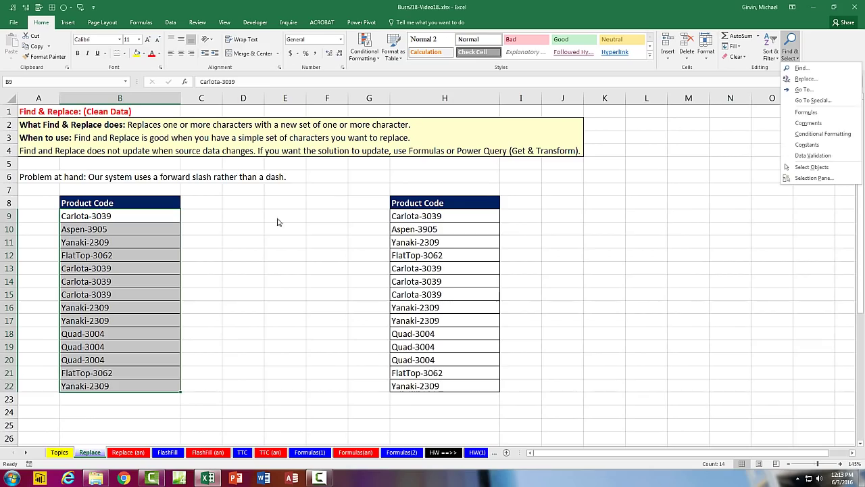
key("Escape")
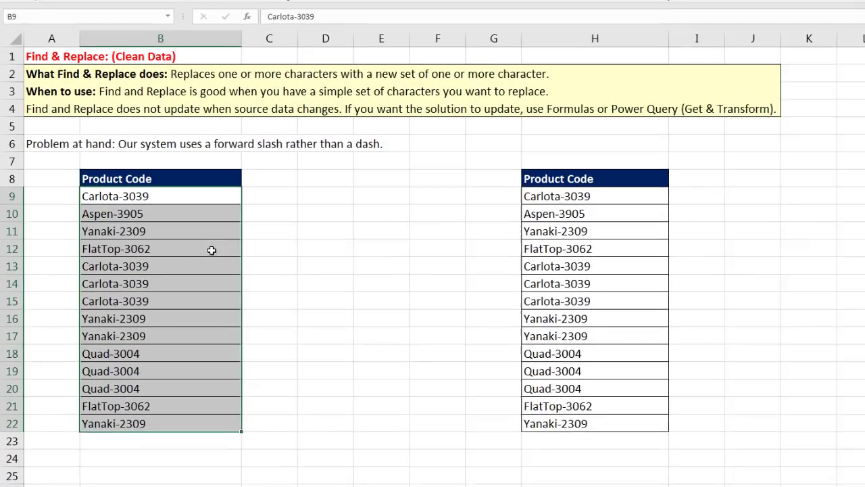
Bring up the Find dialog, switch it to Replace, then close it
key("ctrl+f")
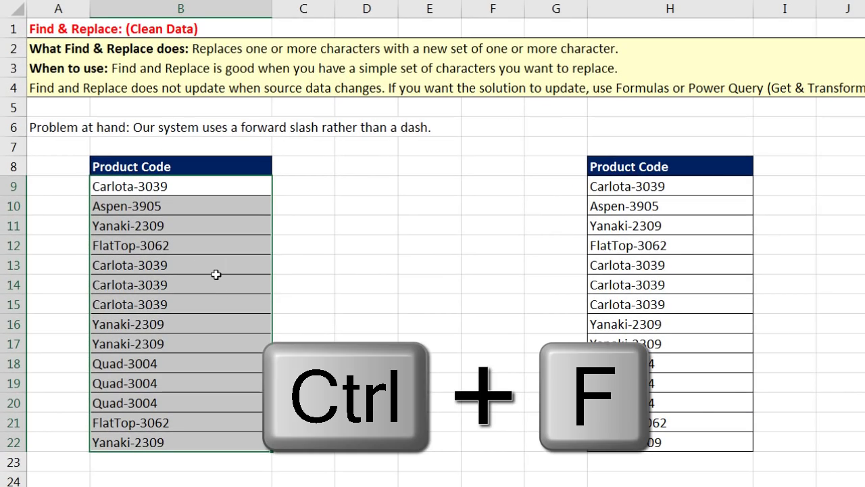
left_click_drag(854, 195, 541, 177)
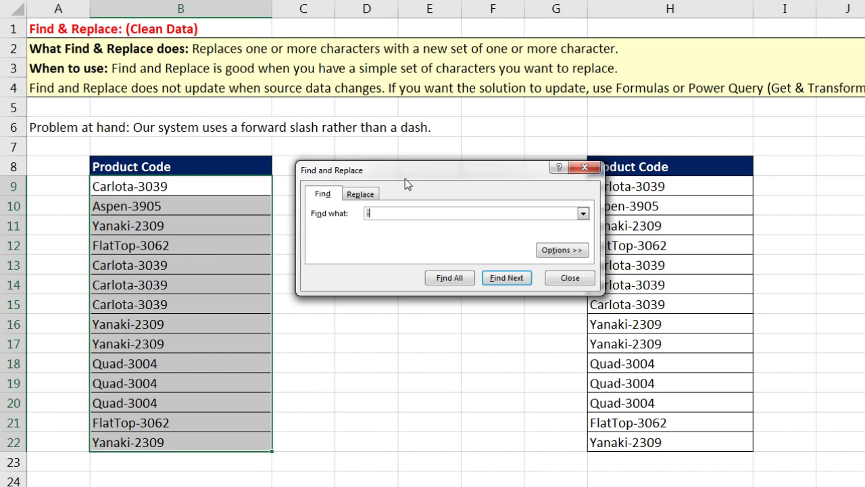
left_click(360, 195)
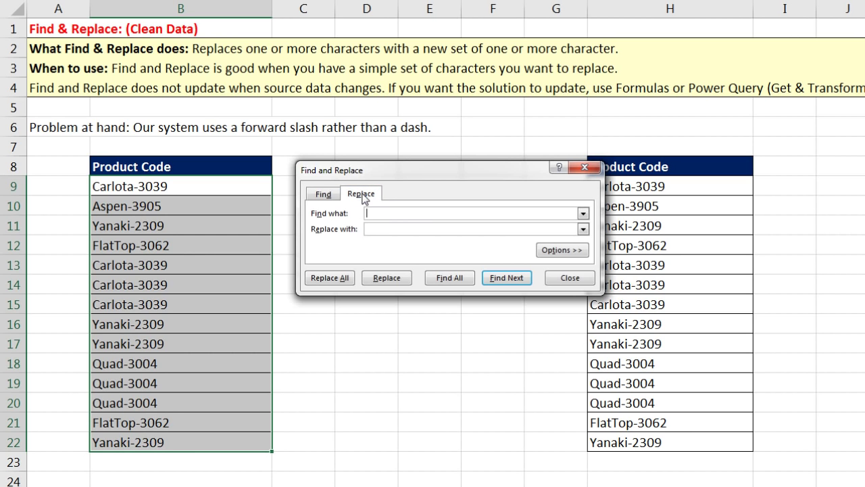
left_click(586, 167)
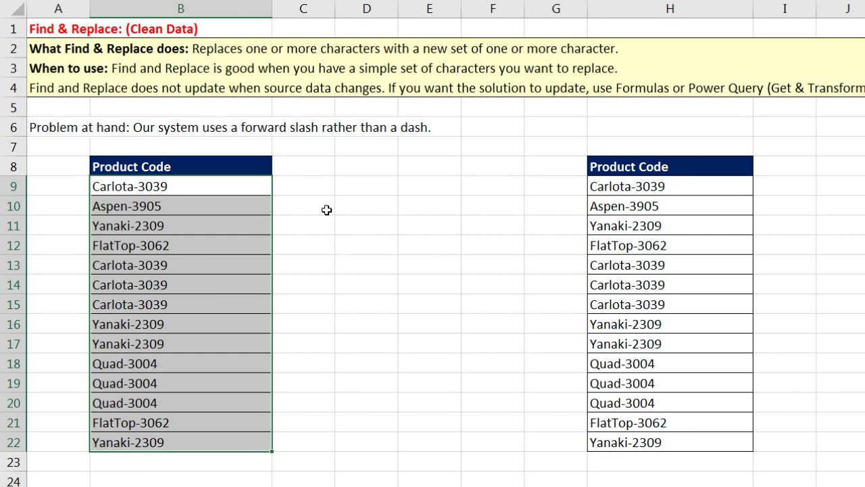
Replace every dash in B9:B22 with '/' using Replace All (14 replacements)
key("ctrl+h")
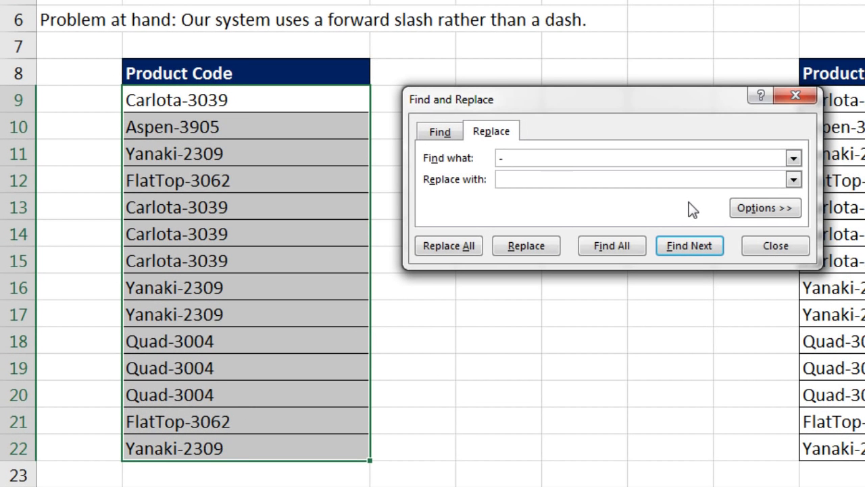
type("/")
left_click(446, 245)
left_click_drag(863, 127, 469, 128)
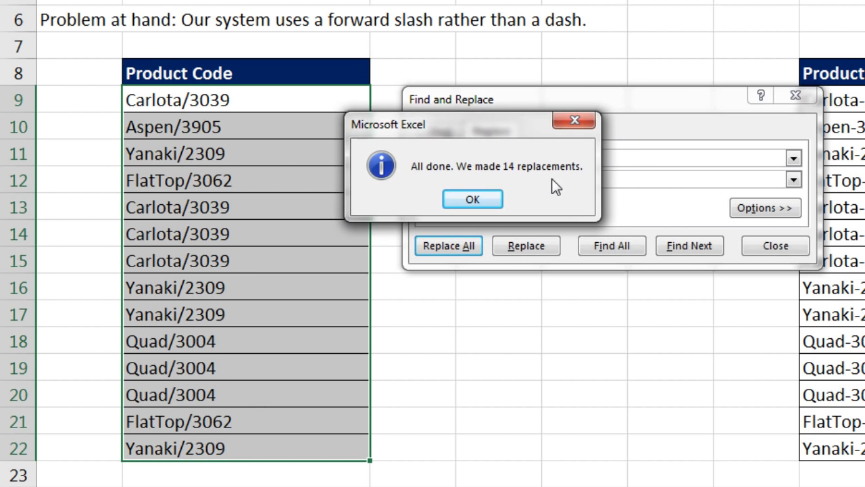
left_click(495, 201)
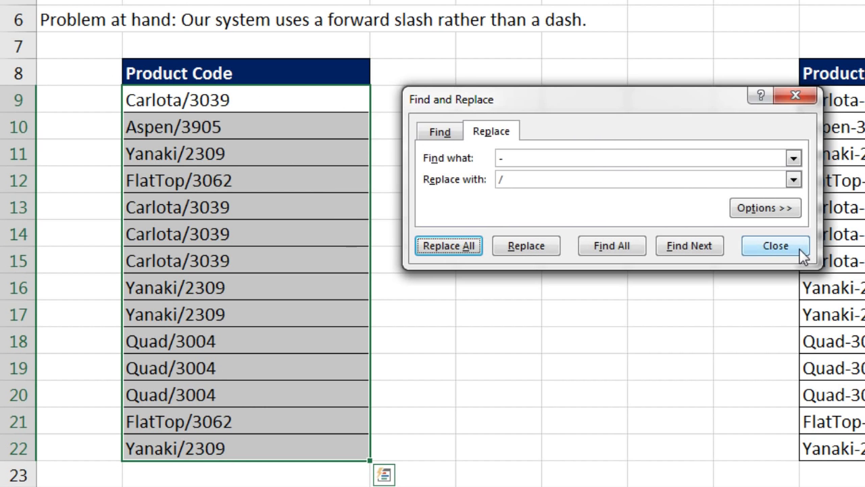
left_click(776, 246)
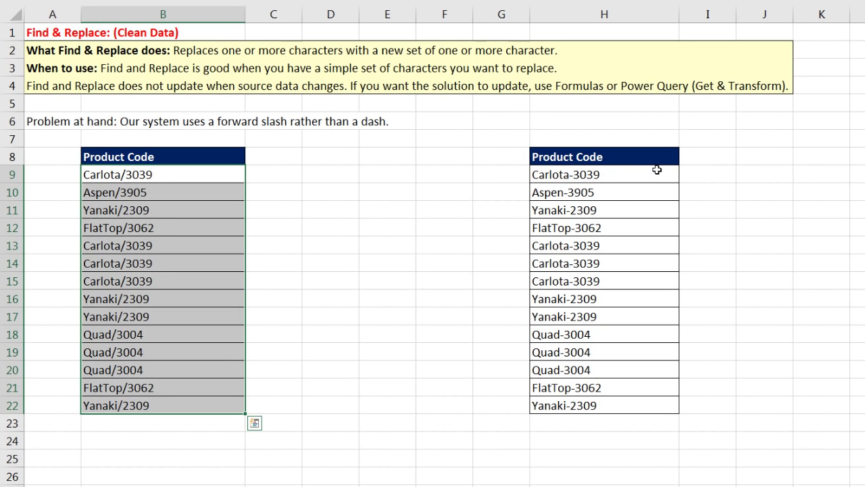
Enter Carlota/3039 in I9, Flash Fill slash codes down to I22, and compare with B9:B22
left_click(690, 181)
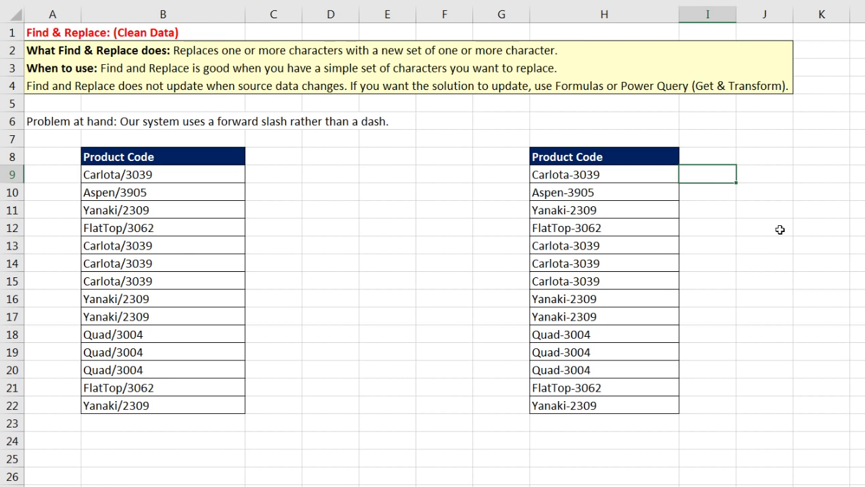
type("arlota/")
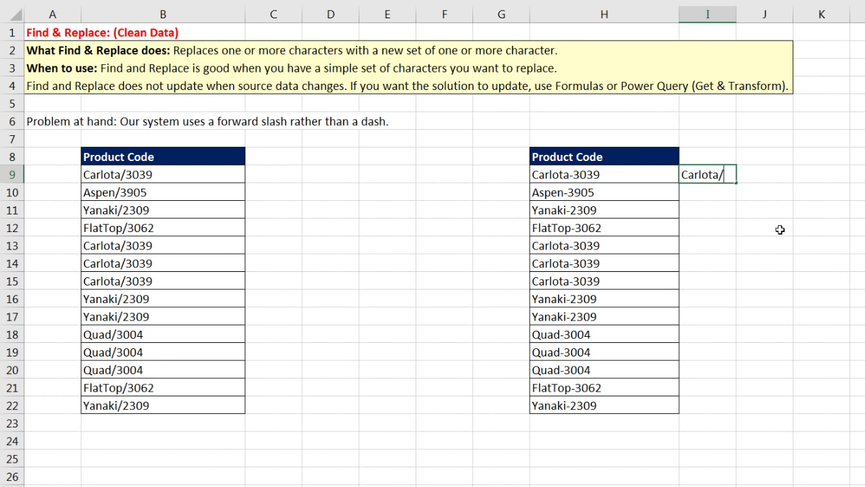
type("3039")
key("Return")
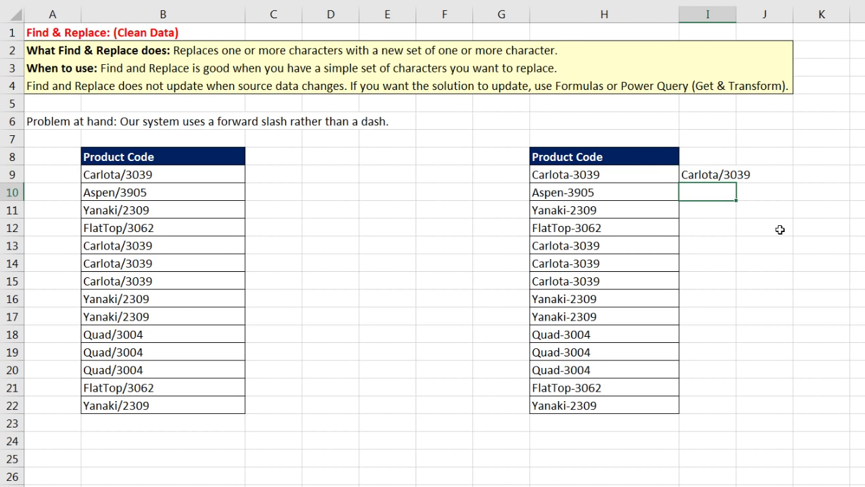
type("Aspen/3905")
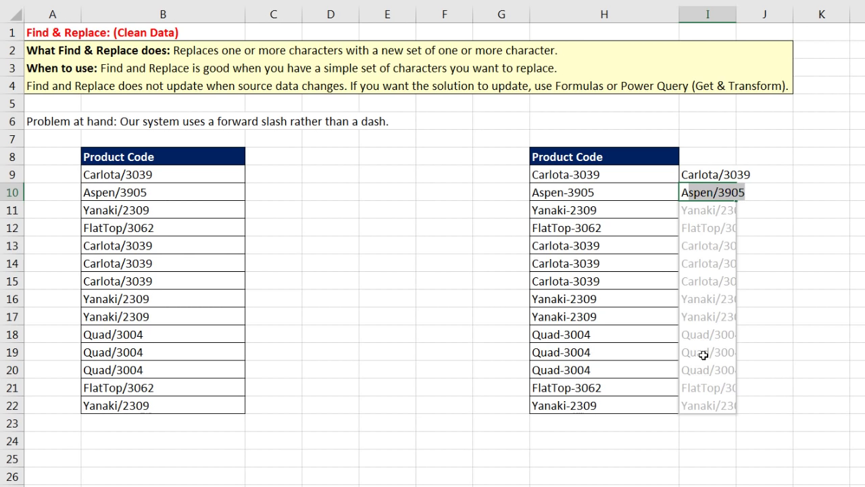
key("Return")
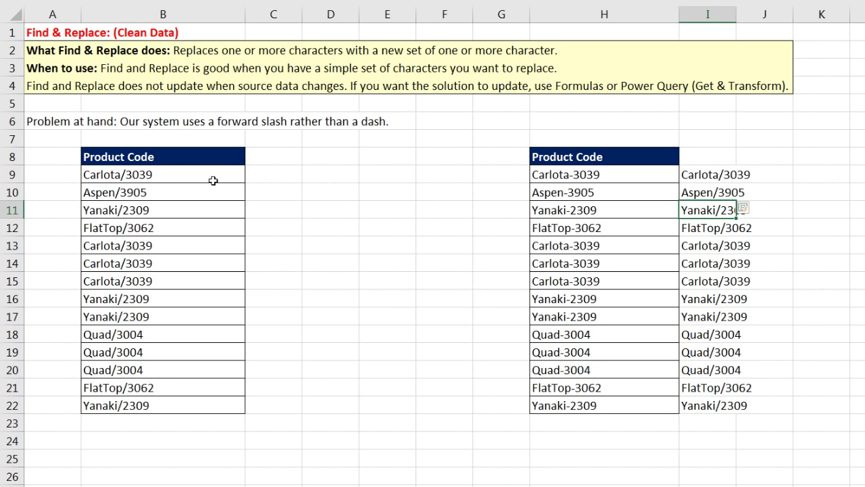
left_click_drag(180, 175, 164, 410)
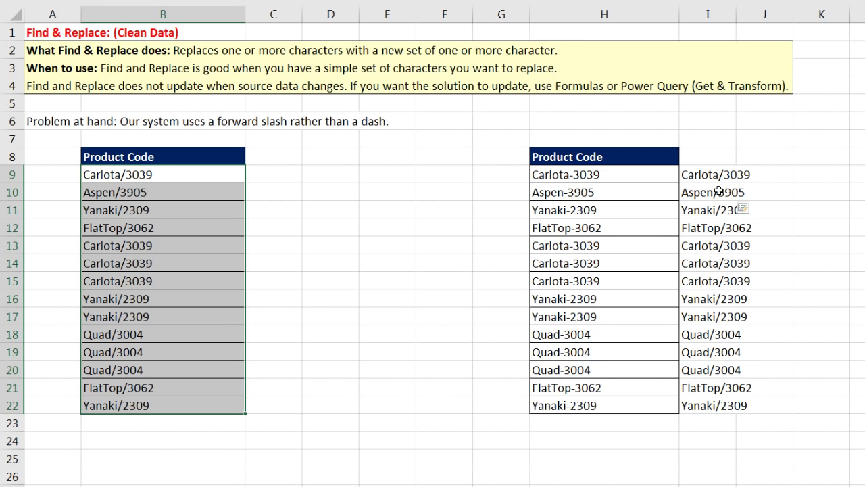
left_click_drag(703, 175, 702, 411)
Clear I9:I22, then replace the dashes in H9:H22 with ' / ' (14 replacements)
key("Delete")
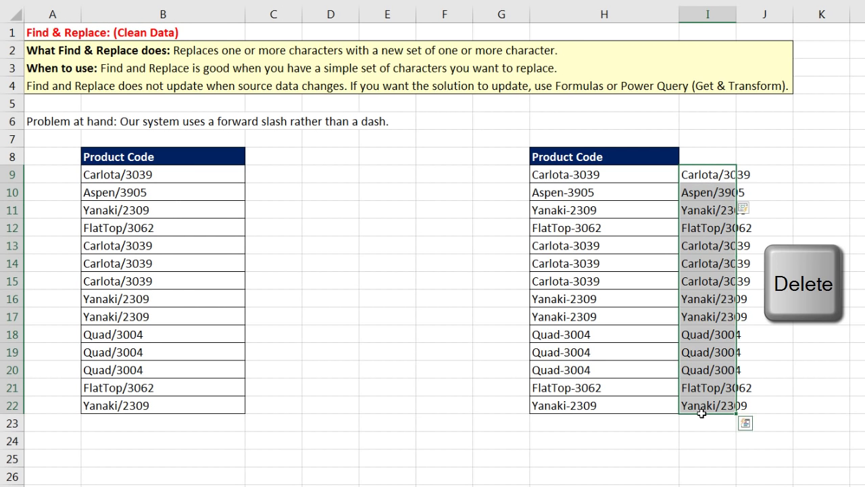
left_click_drag(579, 174, 580, 402)
key("ctrl+h")
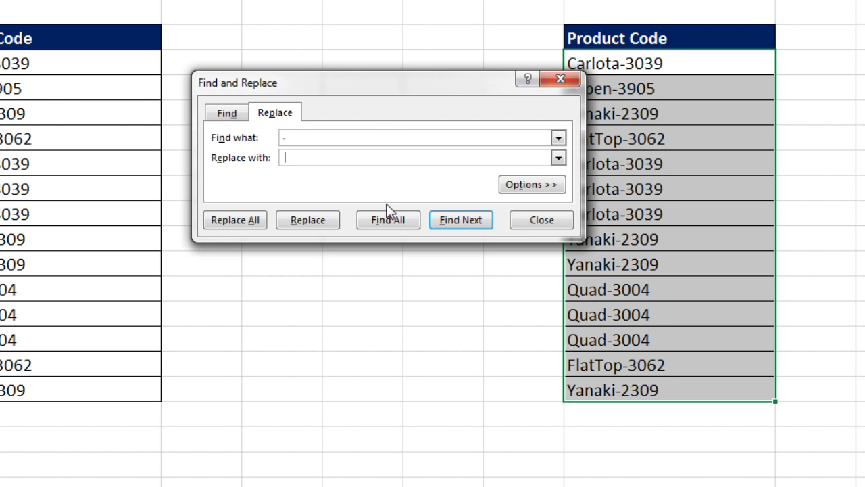
left_click(230, 222)
left_click(665, 155)
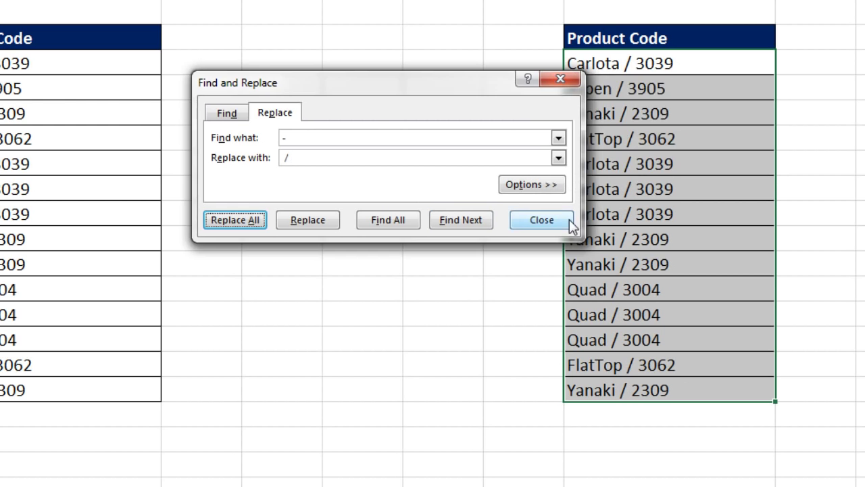
left_click(559, 224)
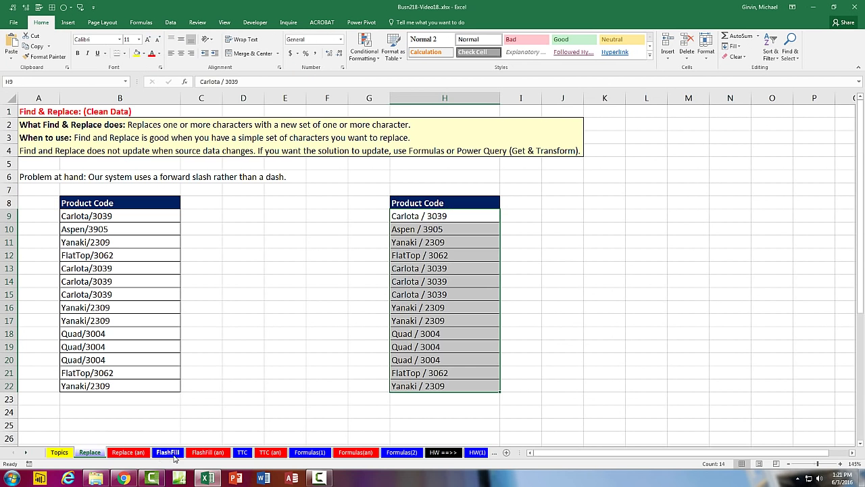
On the FlashFill sheet, type two example first names in B11:B12 and accept Flash Fill for B13:B20
left_click(169, 453)
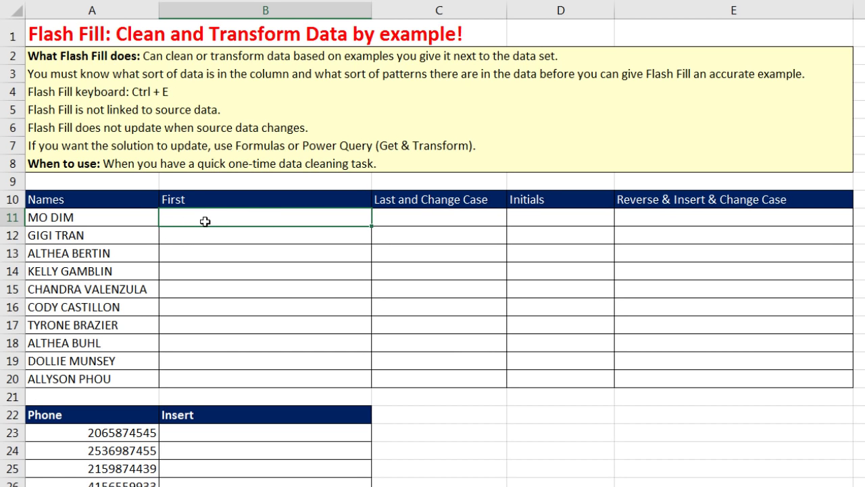
type("MO")
key("Return")
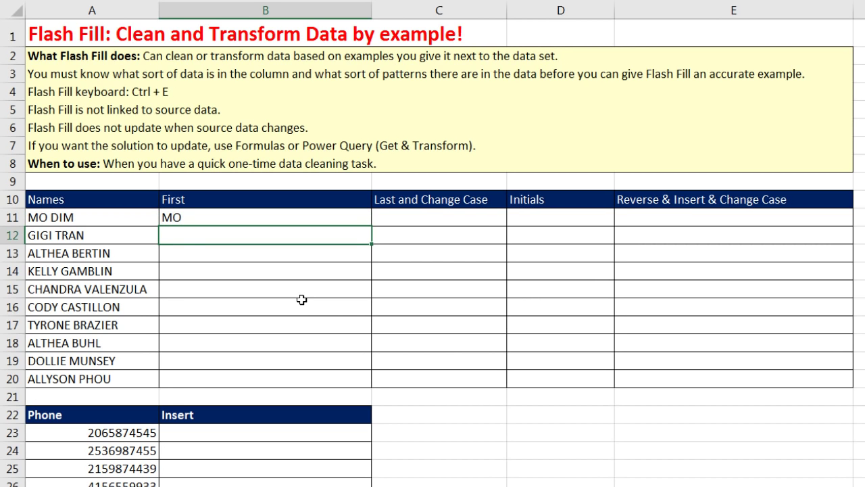
type("GIGI")
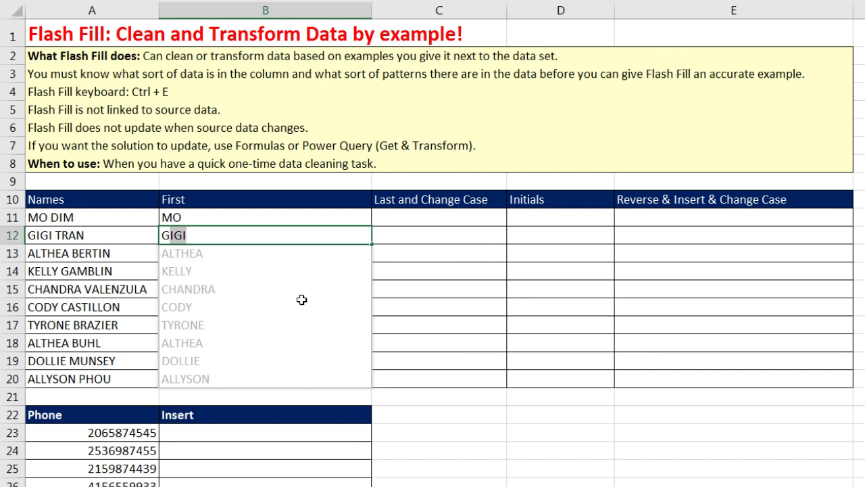
key("Return")
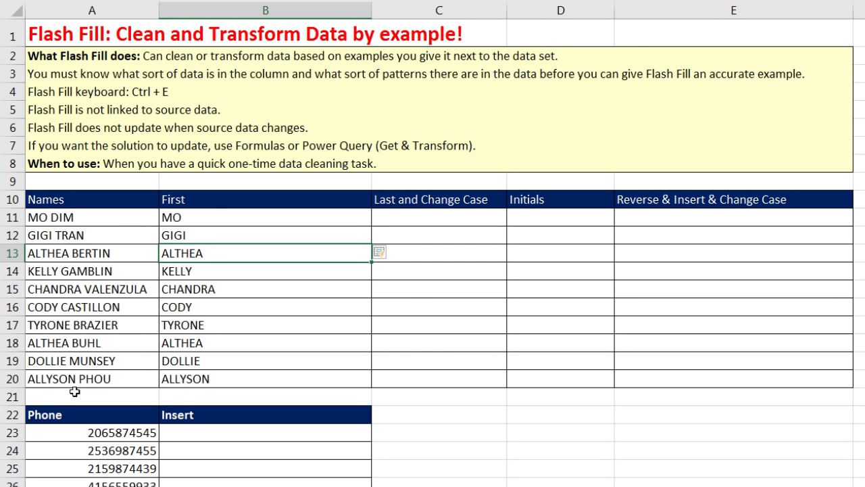
scroll(622, 371, "down", 4)
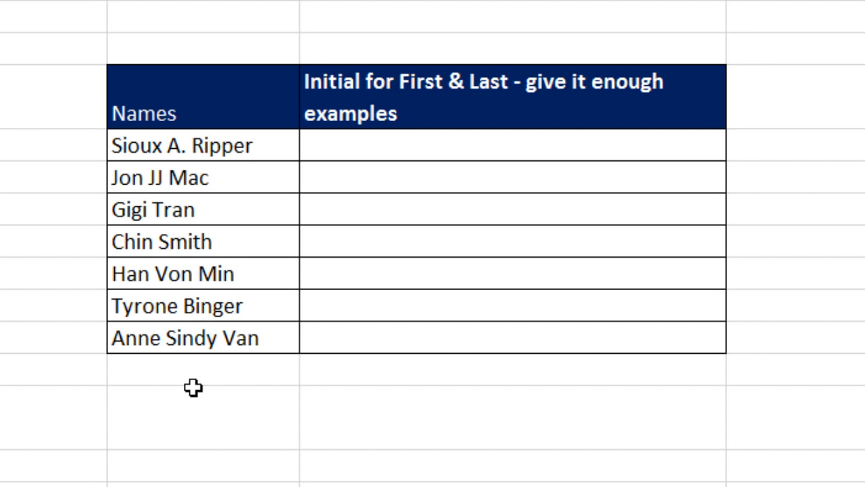
left_click(389, 153)
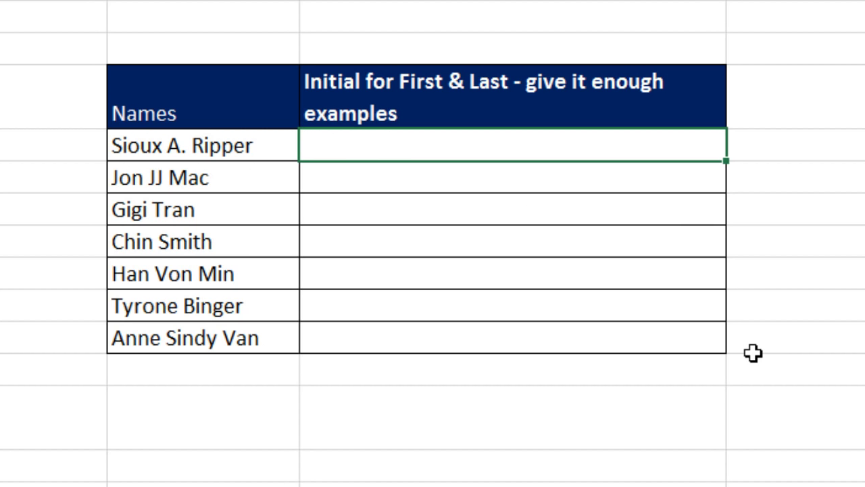
type("S Ripper")
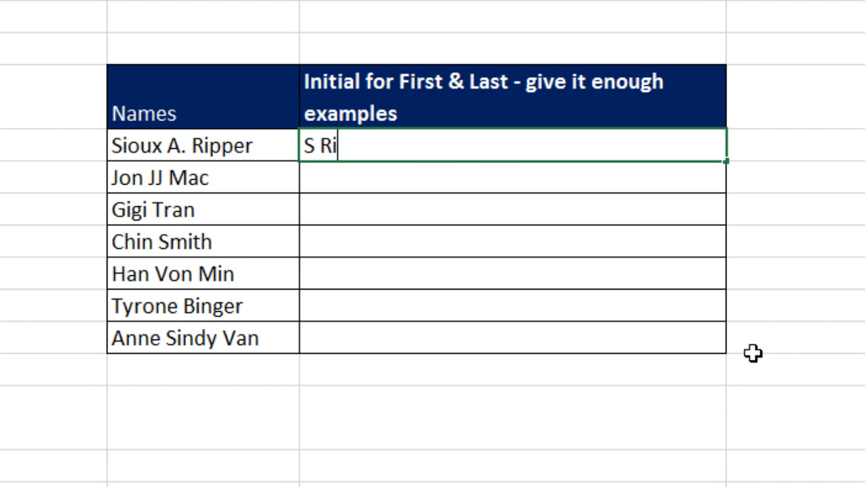
key("Return")
key("Return")
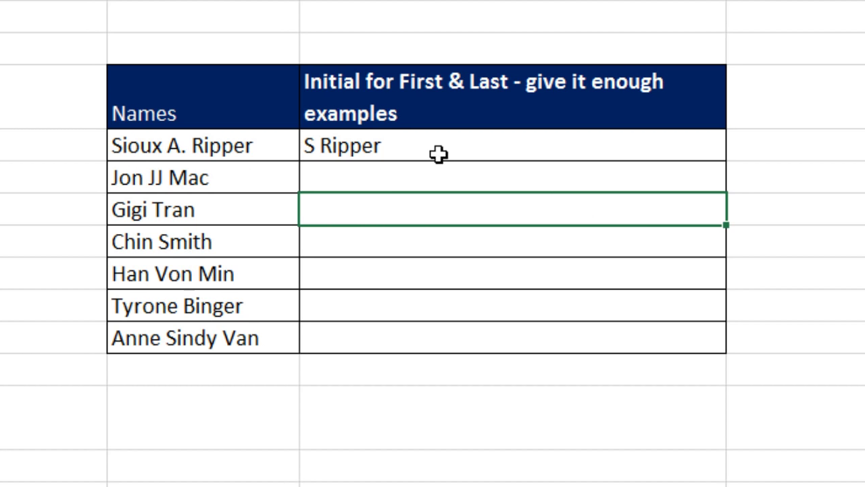
type("G Tran")
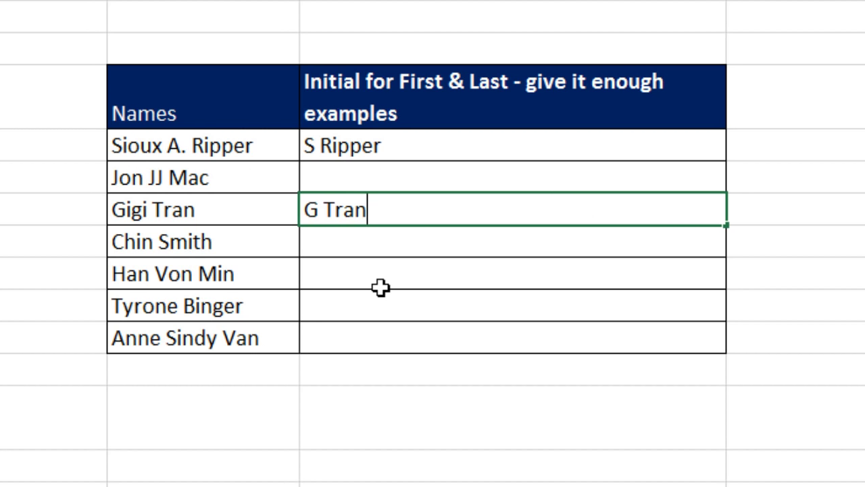
key("Return")
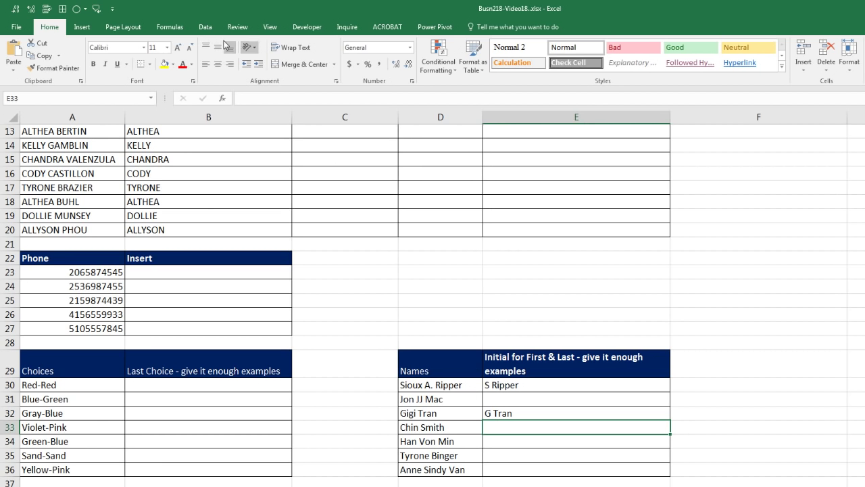
left_click(206, 29)
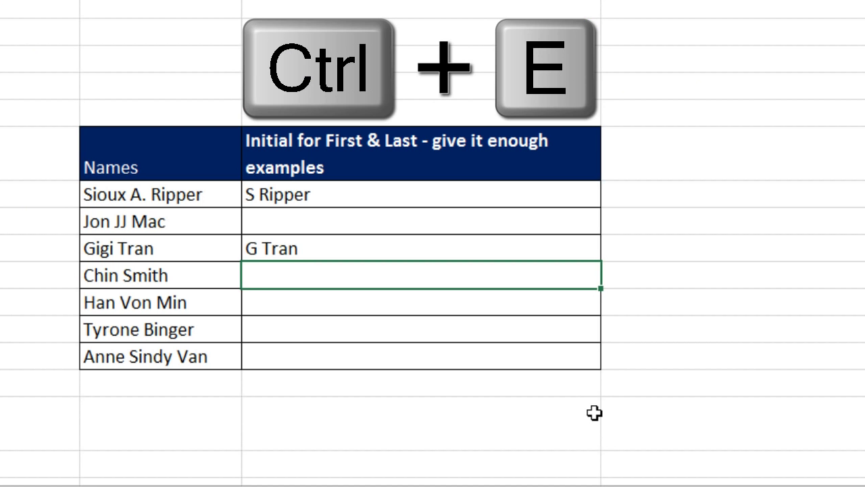
key("ctrl+e")
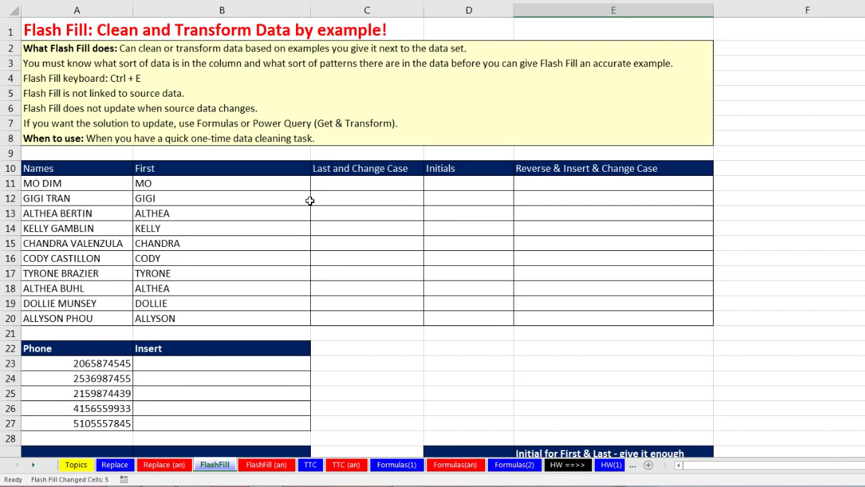
Enter Dim in C11 and Flash Fill the remaining capitalised last names
left_click(337, 185)
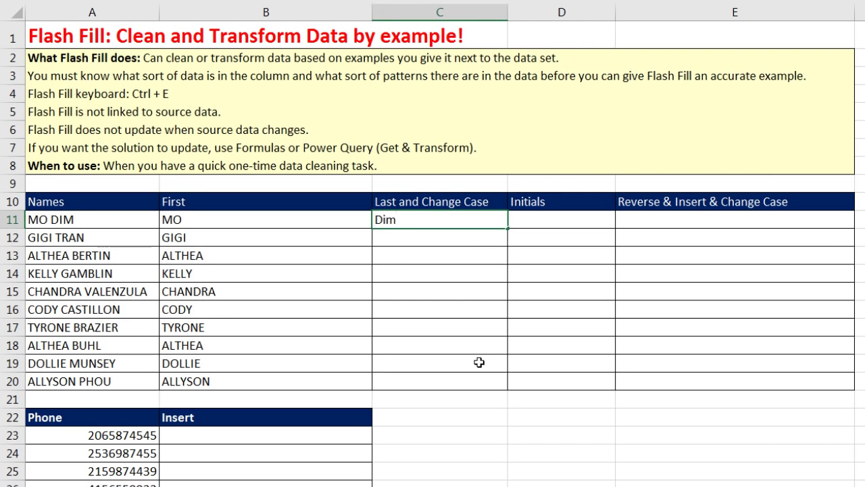
key("Return")
key("ctrl+e")
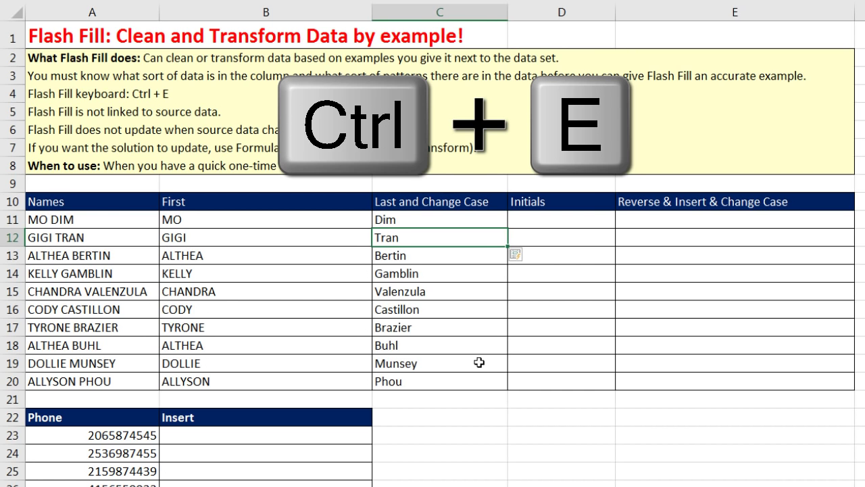
Try M D as the first Initials example with Flash Fill, then undo the incorrect result
left_click(587, 218)
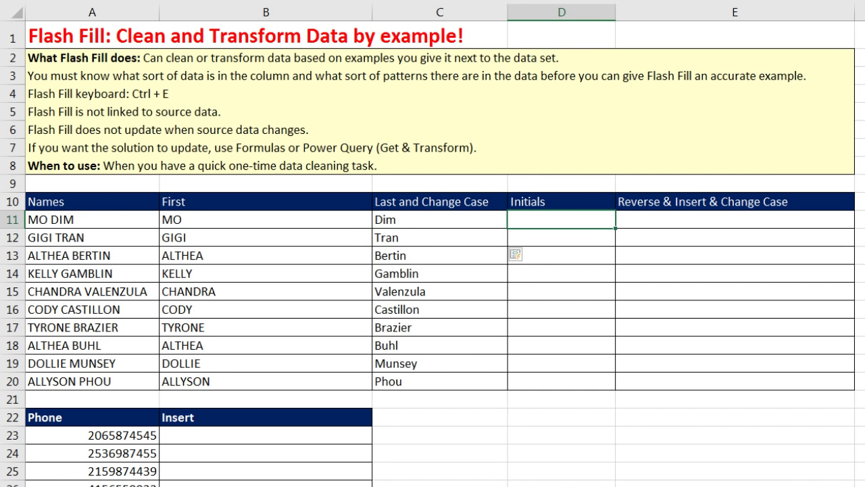
type("M D")
key("Return")
key("ctrl+e")
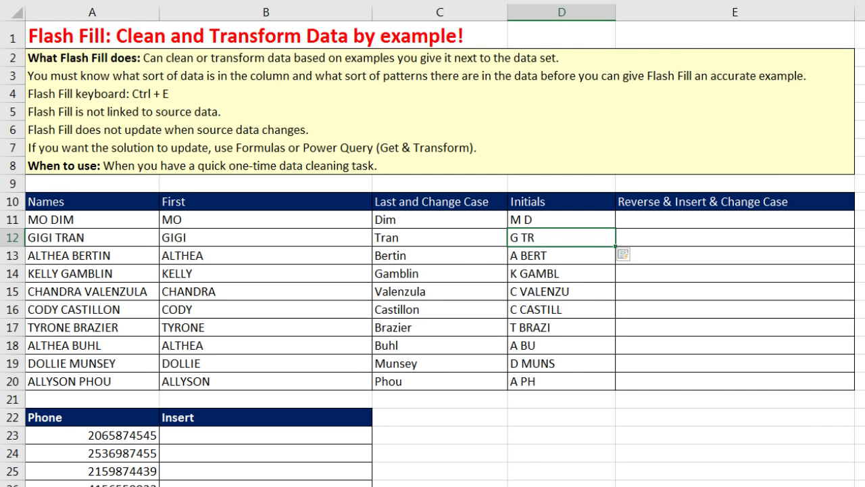
key("ctrl+z")
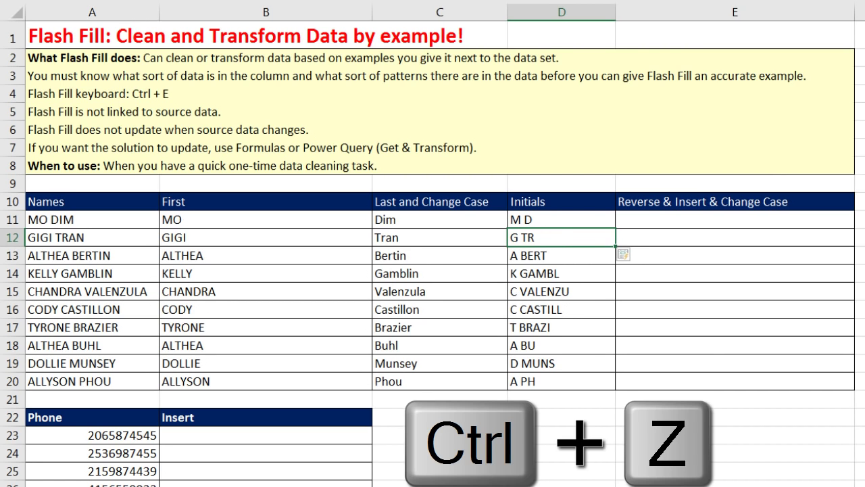
Re-enter M D and add G T as examples, then Flash Fill the remaining initials
left_click(554, 222)
key("Delete")
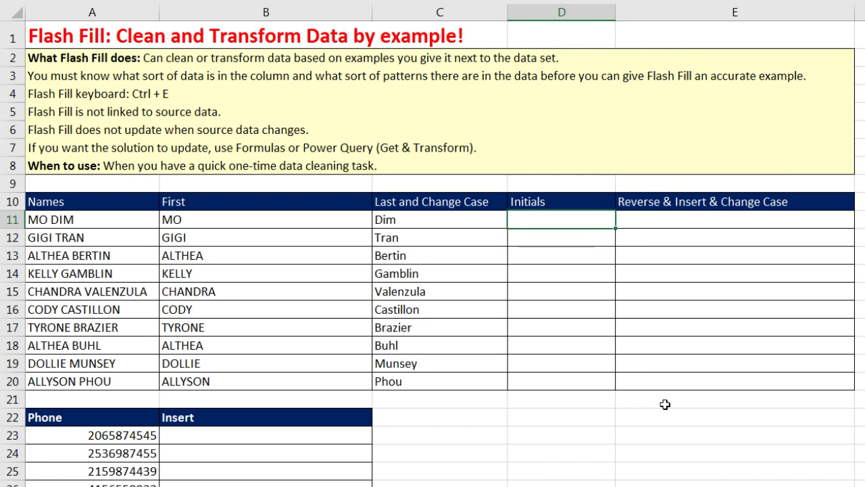
type("M D")
key("Return")
type("G TR")
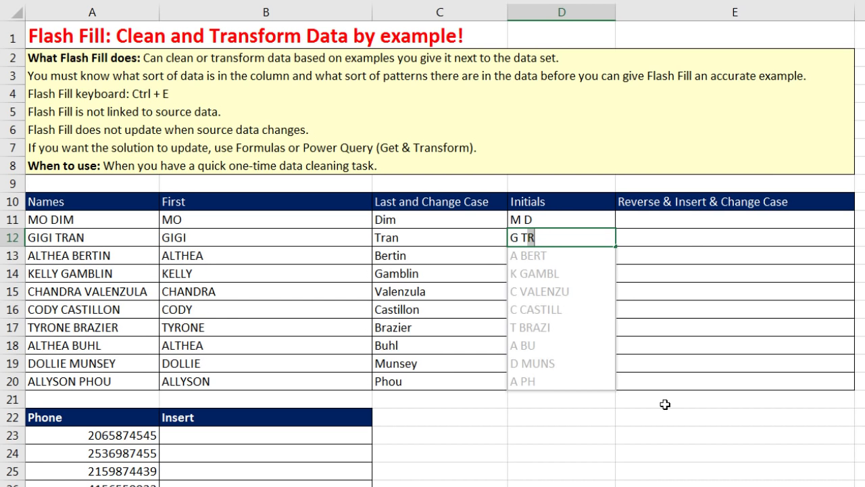
key("Delete")
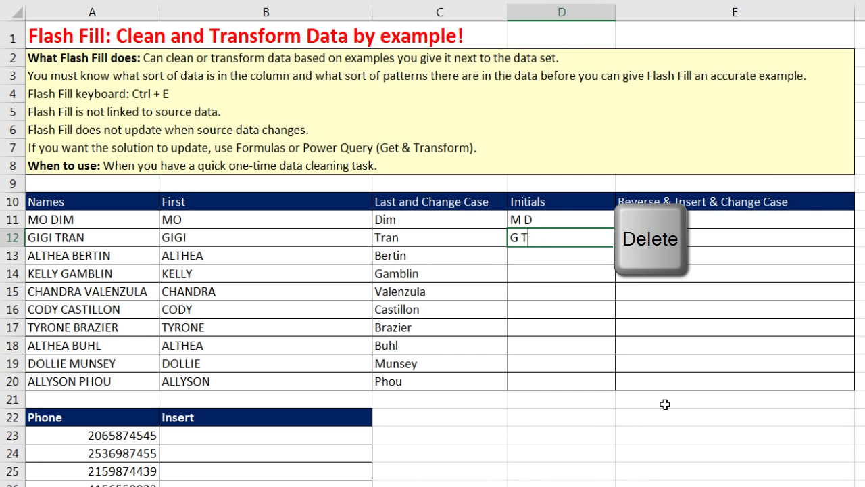
key("Return")
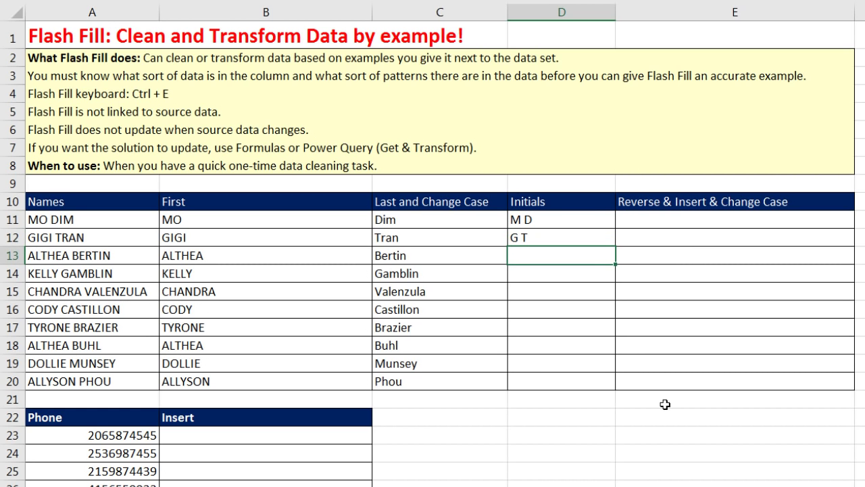
key("ctrl+e")
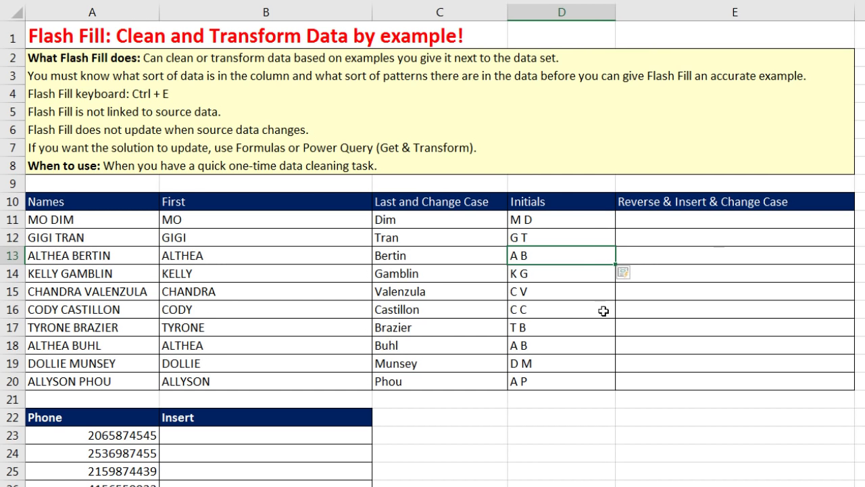
left_click(642, 221)
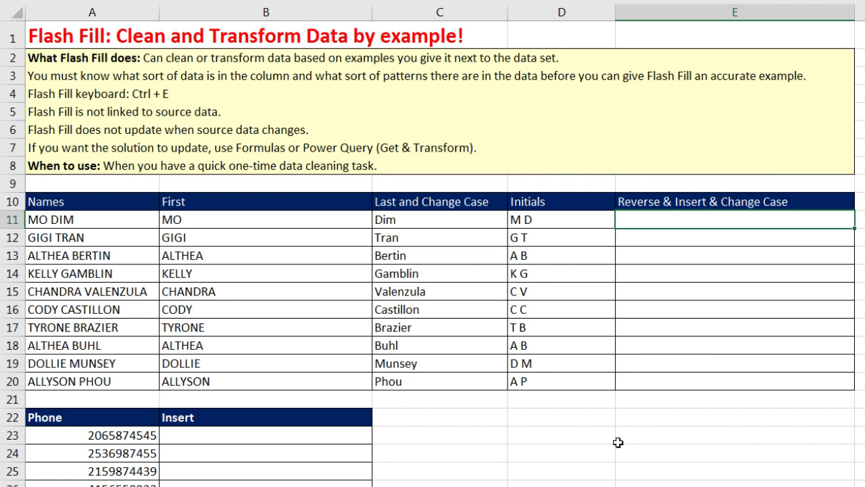
key("Return")
key("ctrl+e")
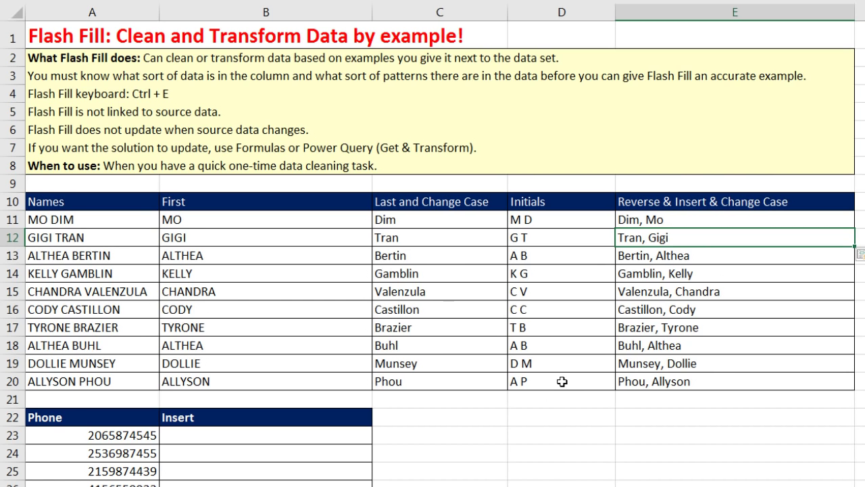
scroll(560, 386, "down", 3)
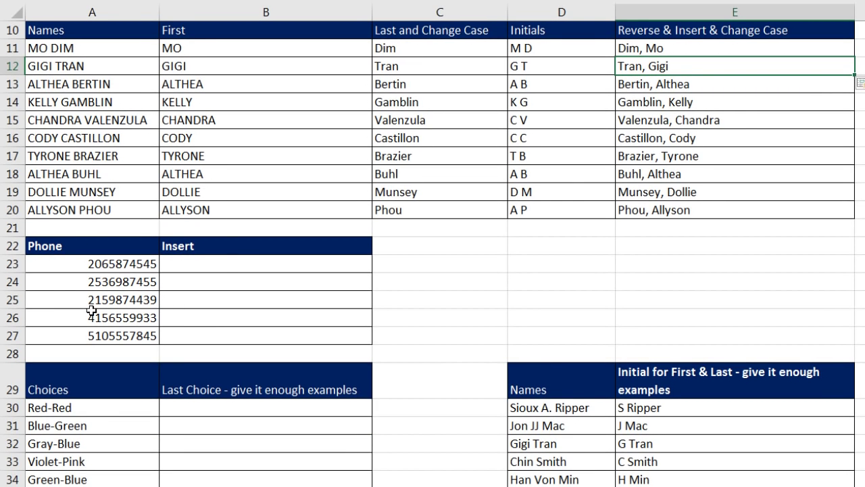
left_click(223, 264)
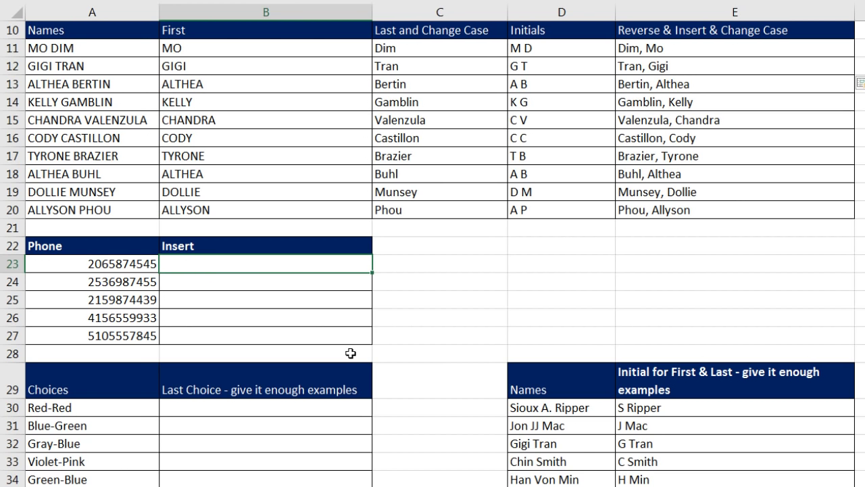
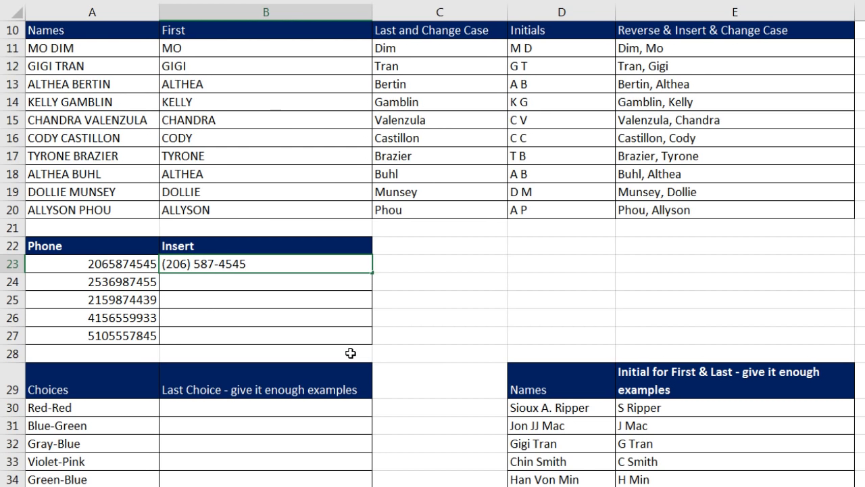
key("Return")
key("ctrl+e")
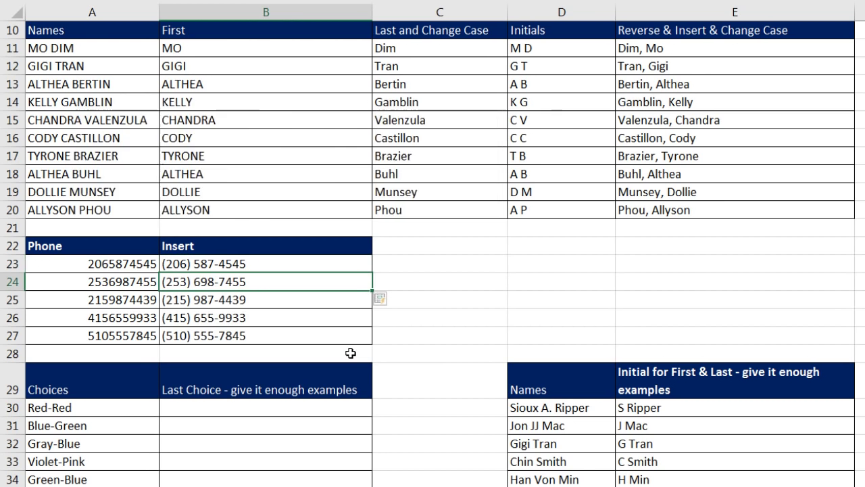
Enter Red and Green as examples in B30:B31, undoing a wrong fill, then Flash Fill B32:B36
scroll(278, 406, "down", 1)
left_click(277, 354)
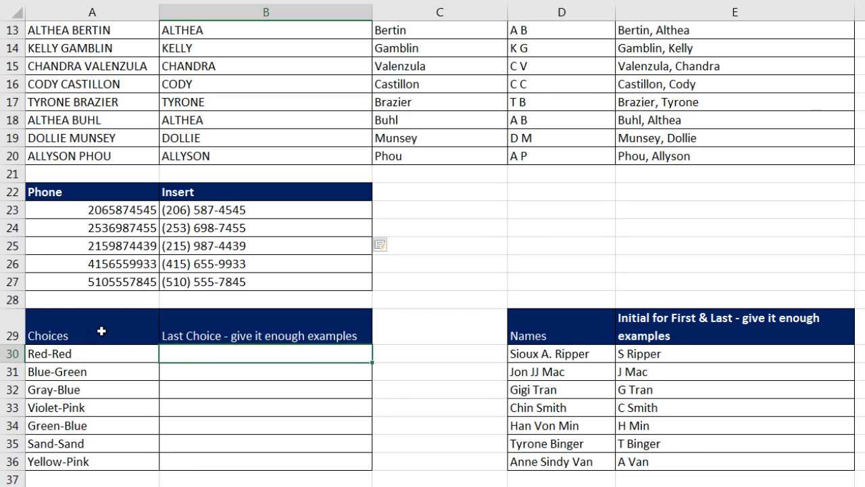
type("Red")
key("Return")
key("ctrl+e")
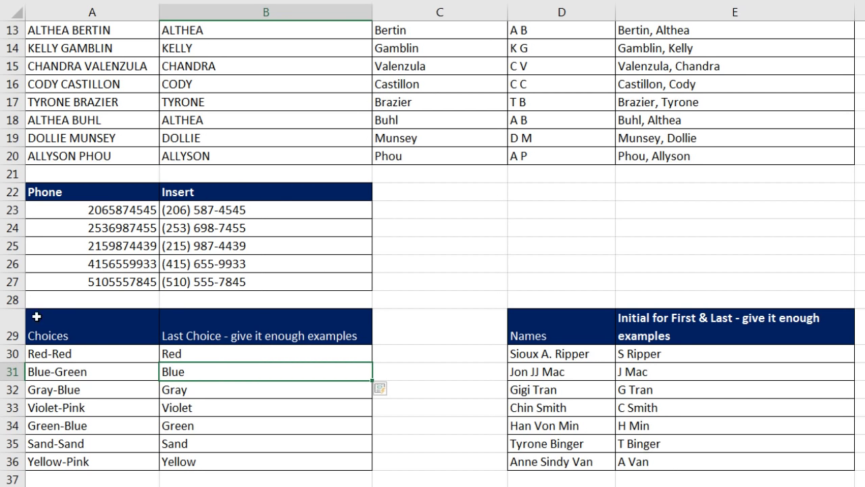
key("ctrl+z")
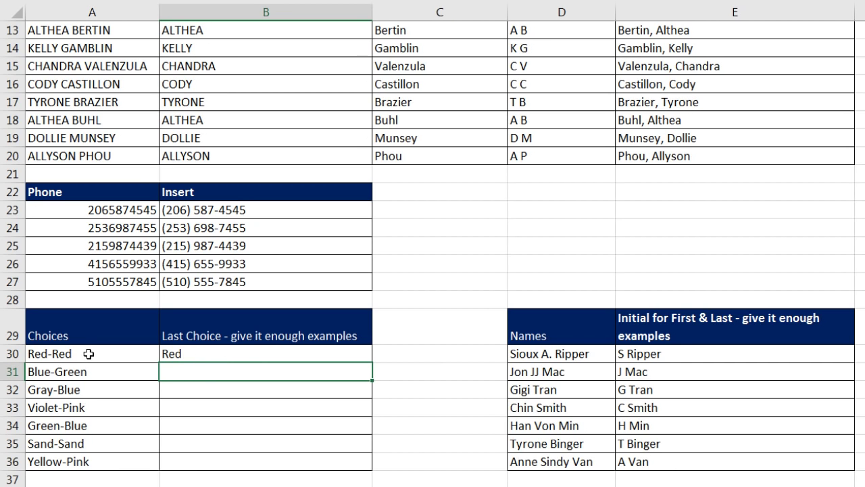
type("Green")
key("Return")
key("ctrl+e")
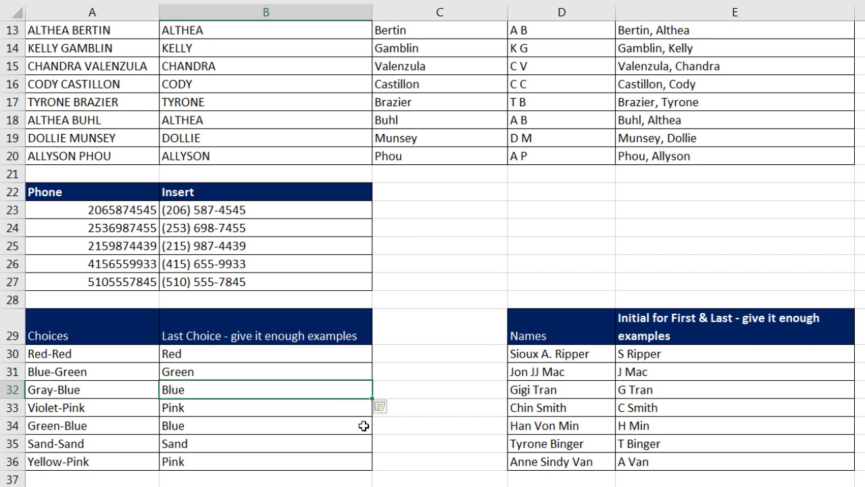
scroll(412, 440, "down", 6)
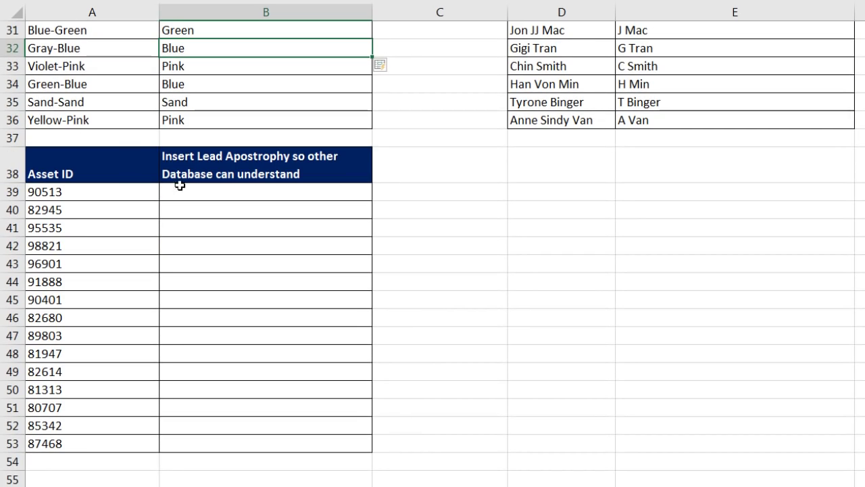
Enter '90513 beside the first Asset ID and Flash Fill the rest as text entries
left_click_drag(68, 191, 68, 440)
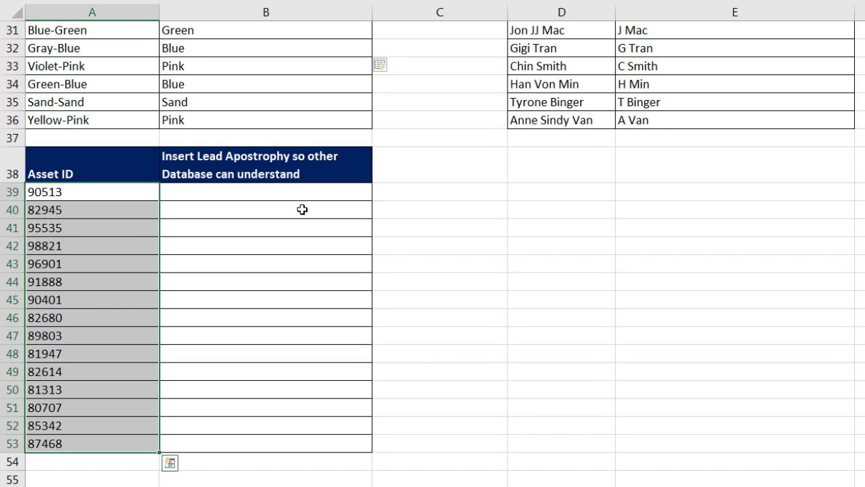
left_click(248, 193)
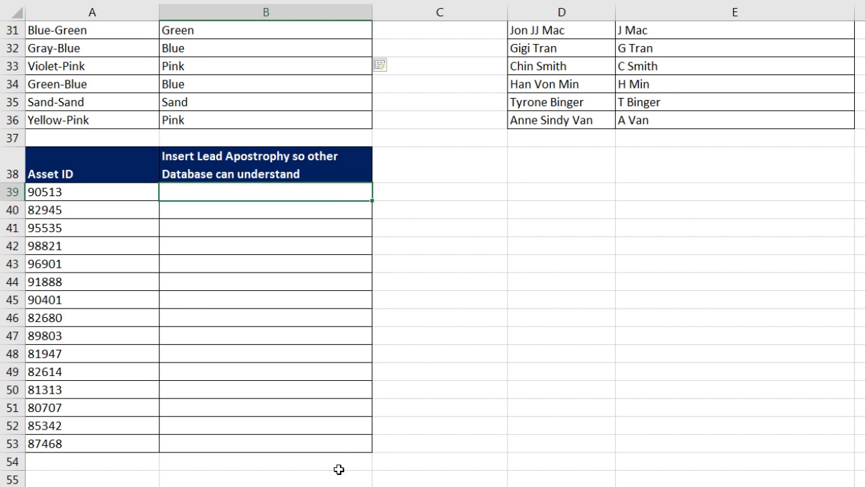
type("'")
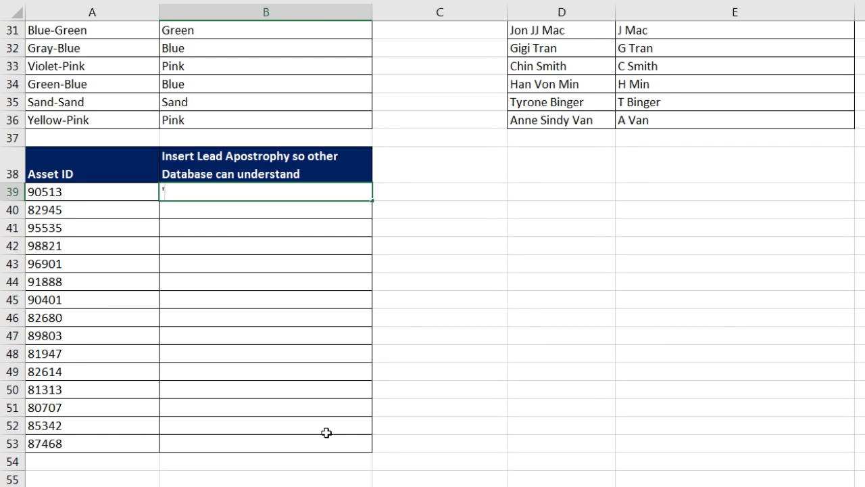
type("905")
key("Return")
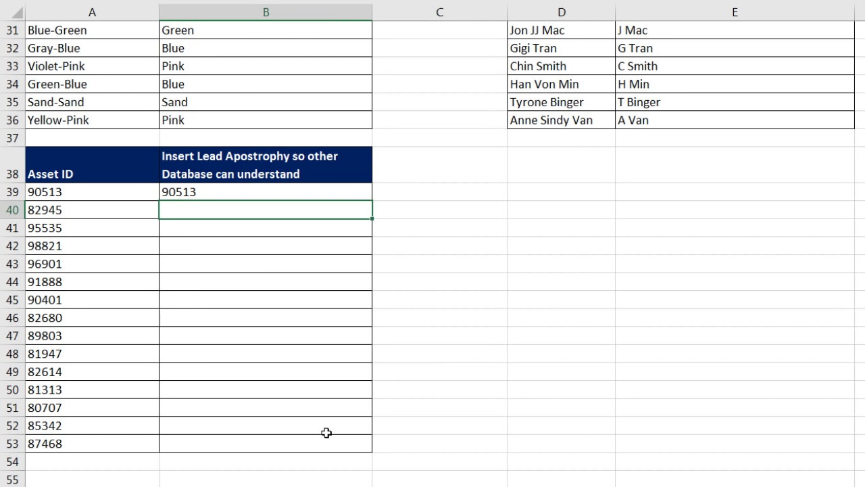
key("ctrl+e")
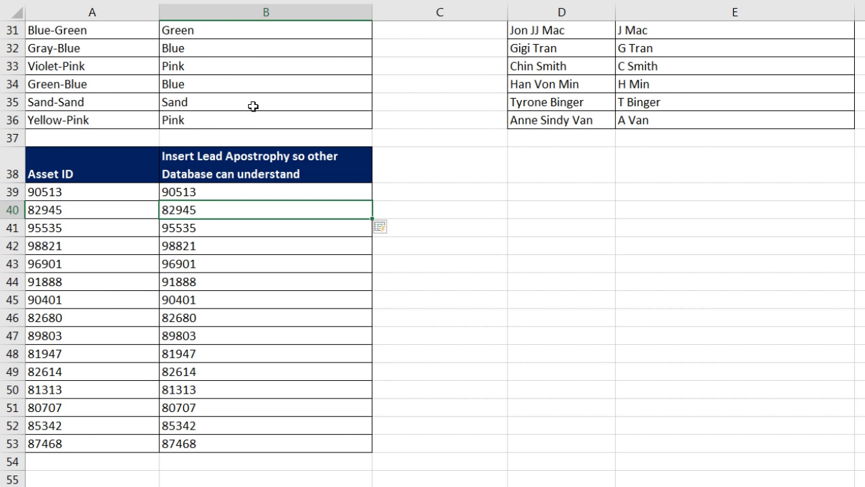
Check the stored values of the filled IDs and scroll down to the Views data
left_click(181, 246)
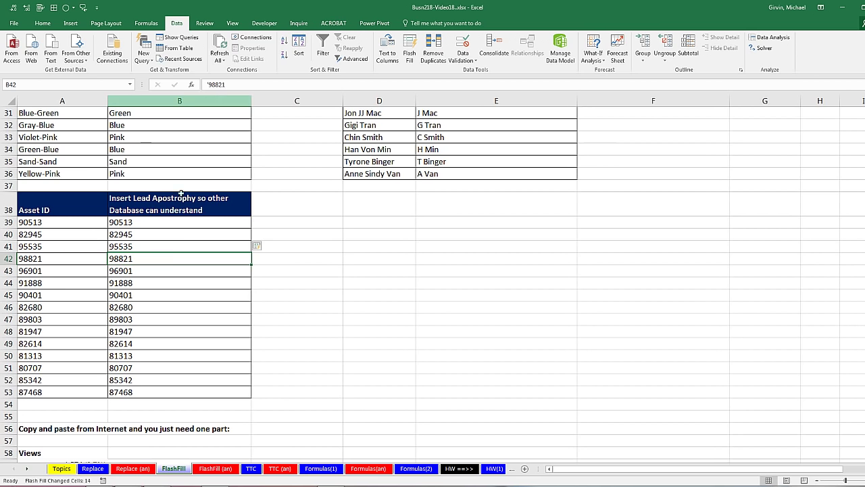
left_click(163, 285)
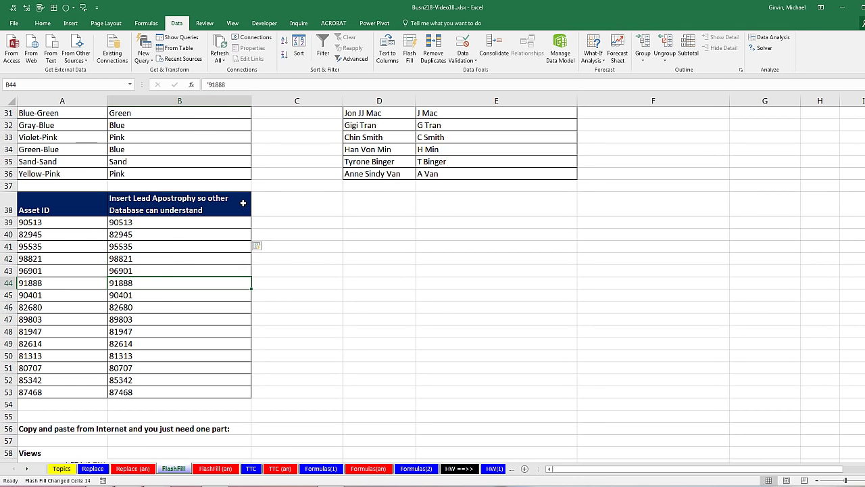
scroll(247, 214, "down", 7)
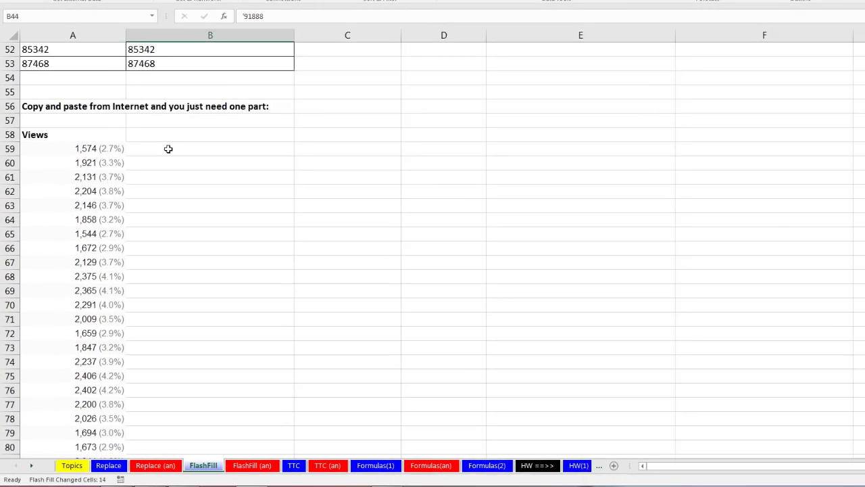
Enter 1574 beside the first Views figure and Flash Fill the counts down to 1673
left_click(146, 197)
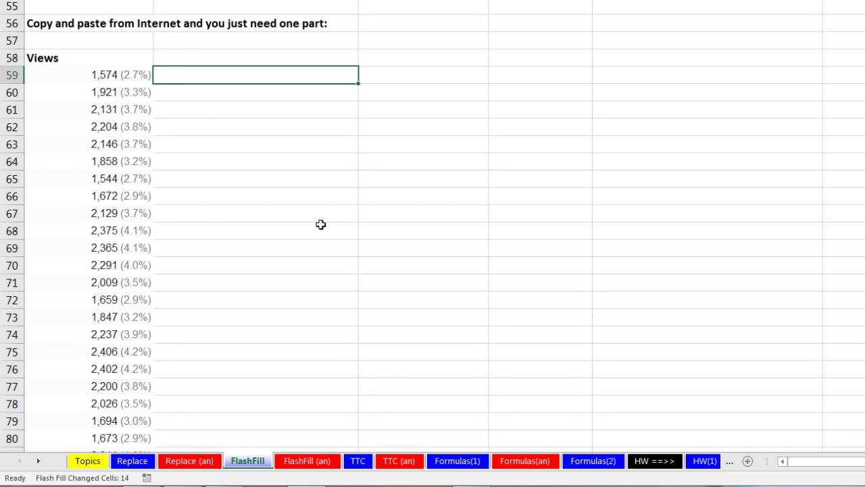
type("1574")
key("Return")
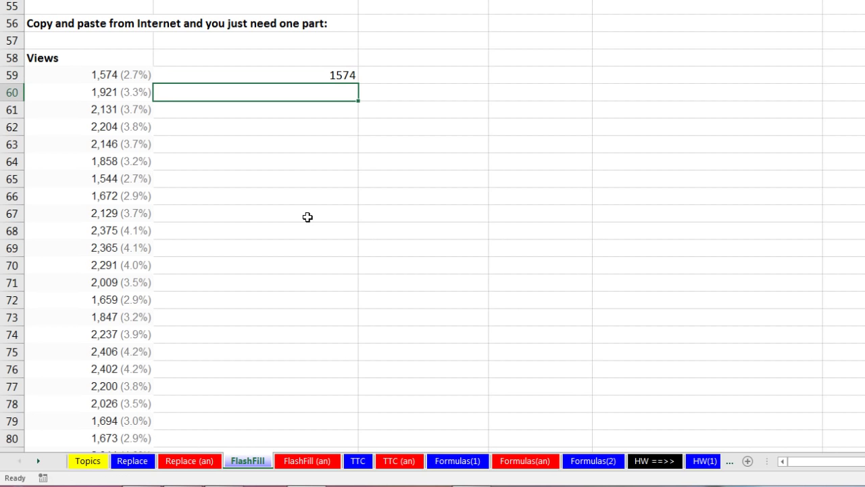
key("ctrl+e")
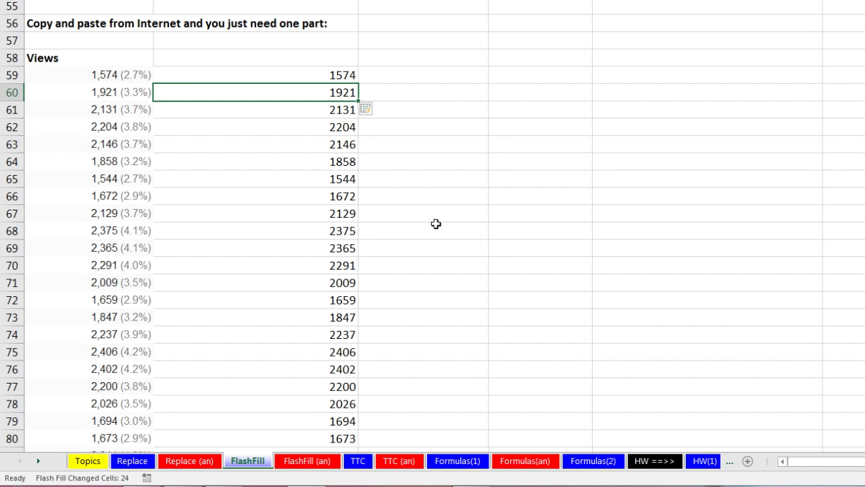
scroll(436, 224, "down", 8)
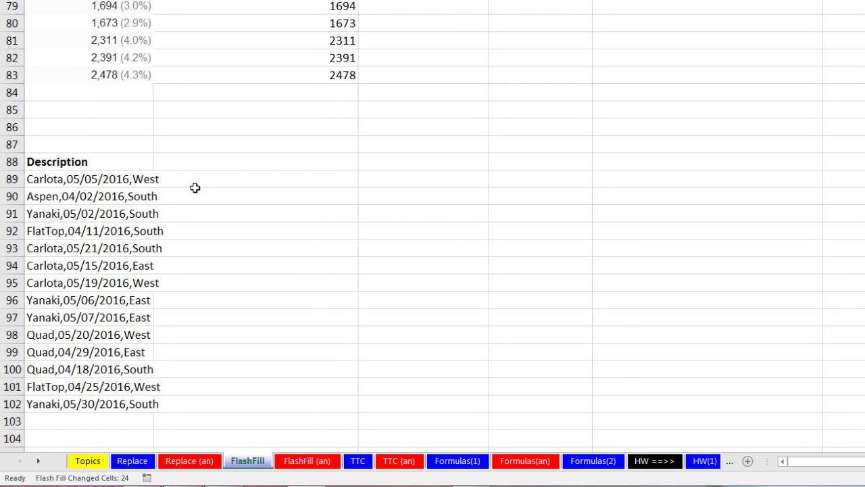
Enter Carlota beside the first Description and Flash Fill the product names down to Yanaki
left_click(213, 186)
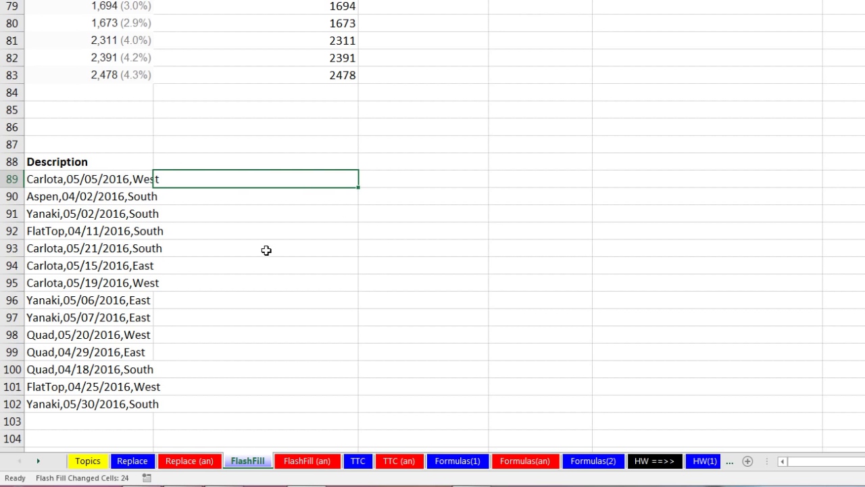
type("Carlota")
key("Return")
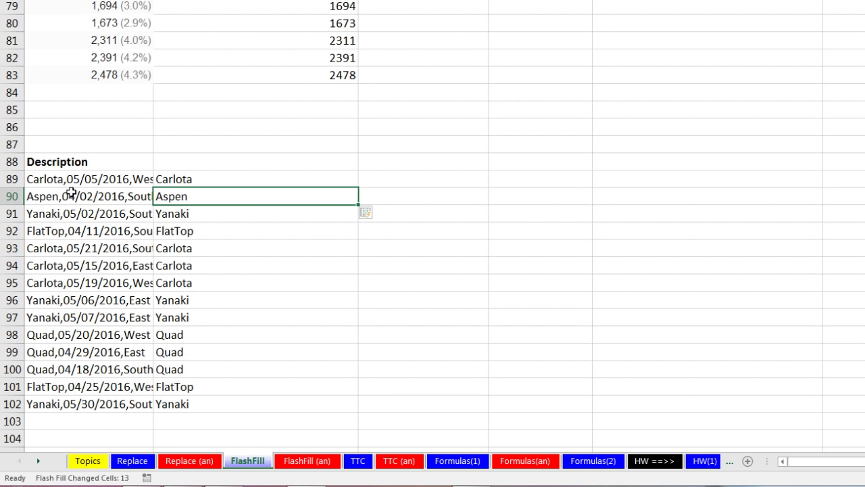
left_click(383, 184)
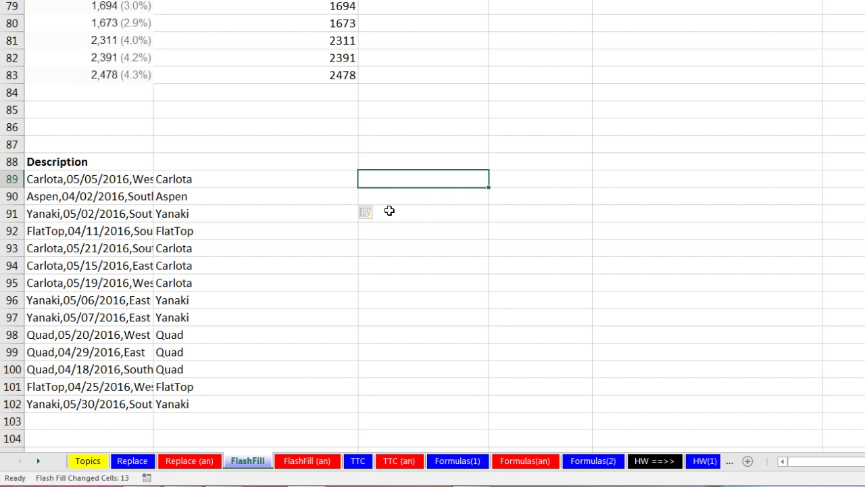
Enter 05/05 as the first date, then undo the garbled Flash Fill of the dates below
type("05/05/2016")
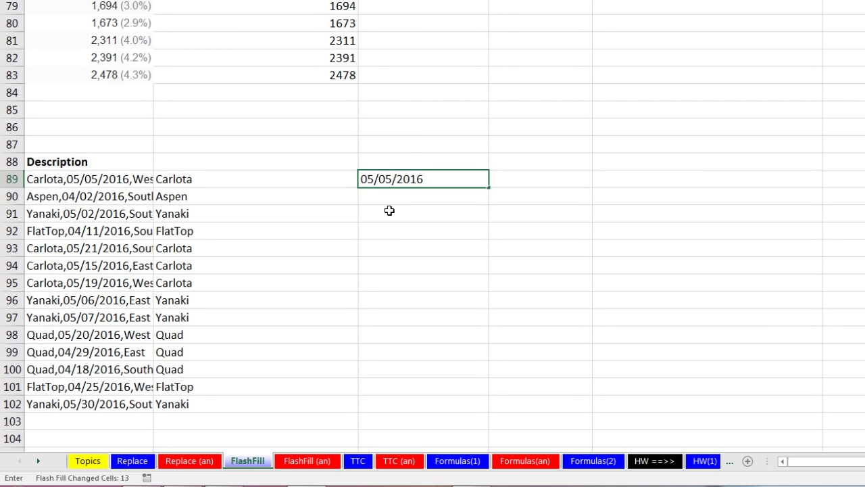
key("Return")
key("ctrl+e")
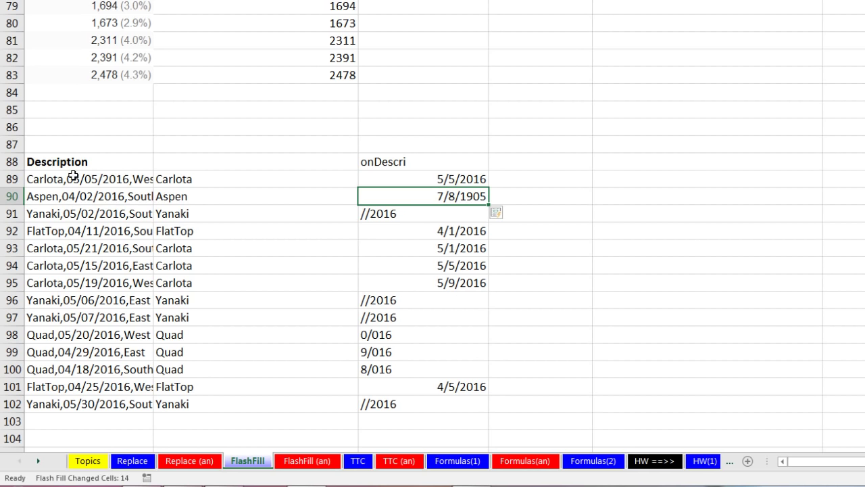
key("ctrl+z")
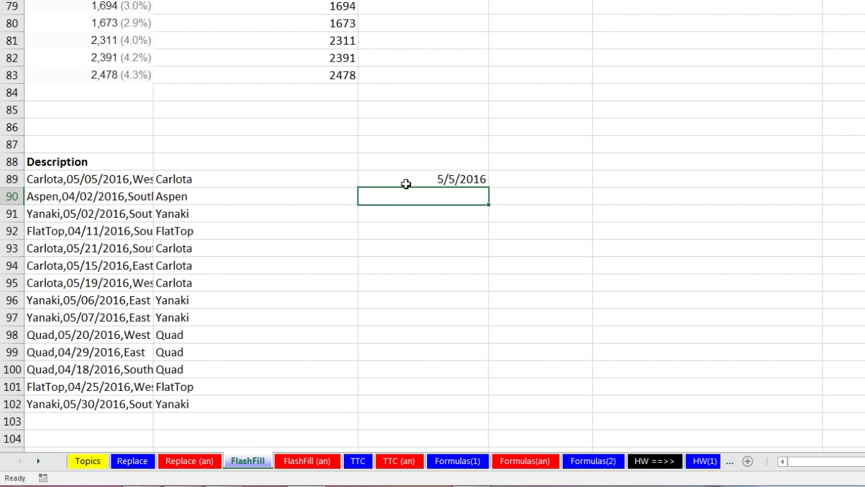
Give the date cells C89:C102 the custom number format mm/dd/yyyy
left_click_drag(390, 181, 428, 400)
key("ctrl+1")
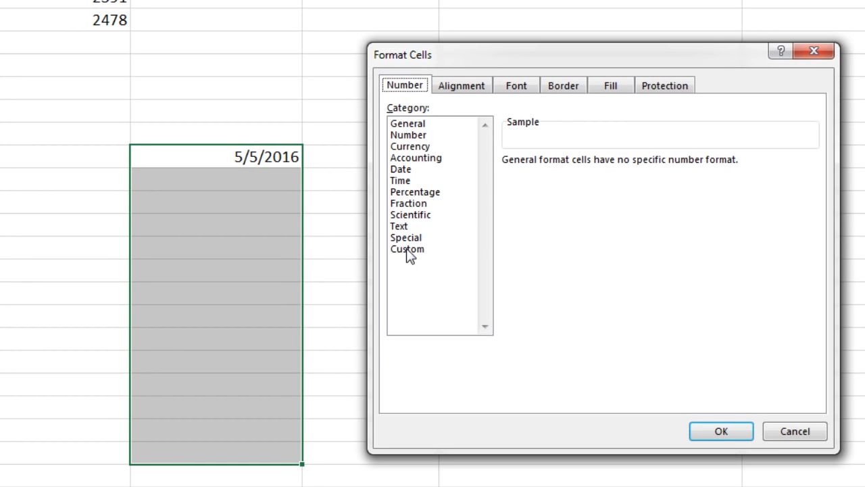
left_click(409, 250)
left_click_drag(579, 178, 501, 166)
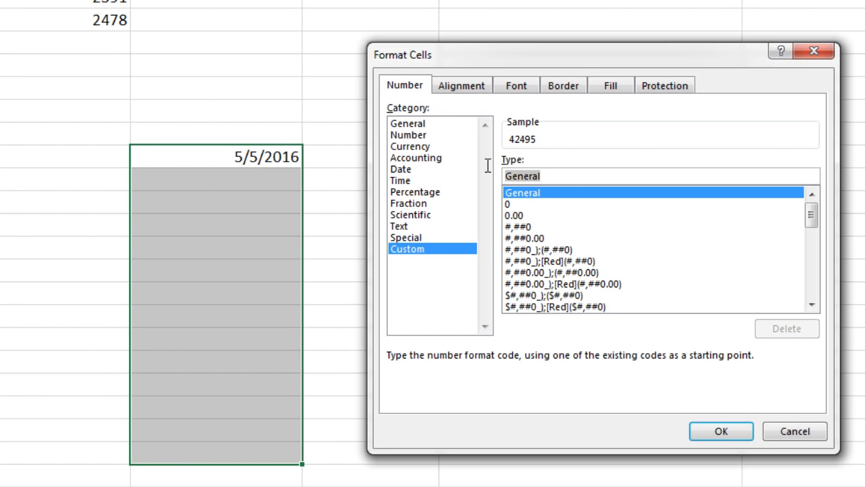
type("mm")
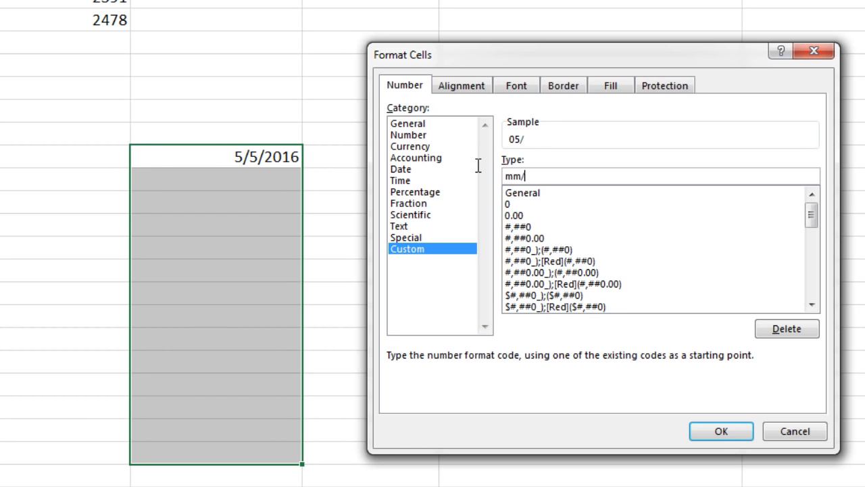
type("/dd/yyyy")
key("Return")
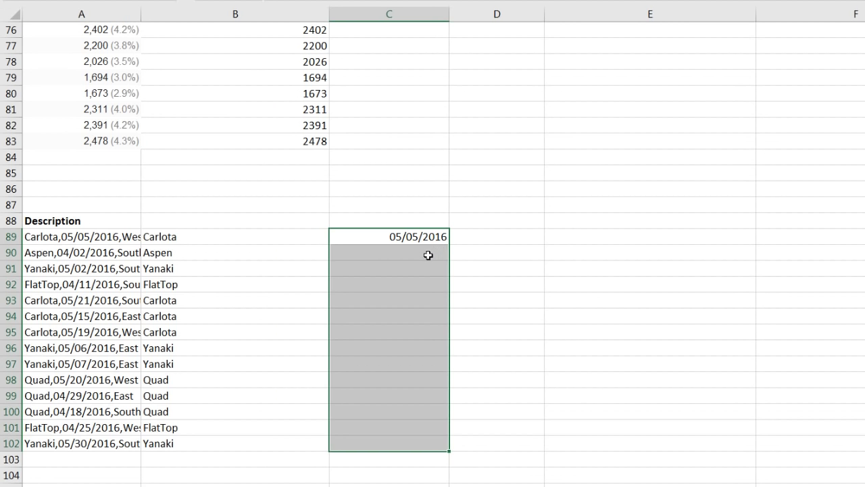
Flash Fill the remaining dates, then enter West and Flash Fill the regions
left_click(428, 254)
key("ctrl+e")
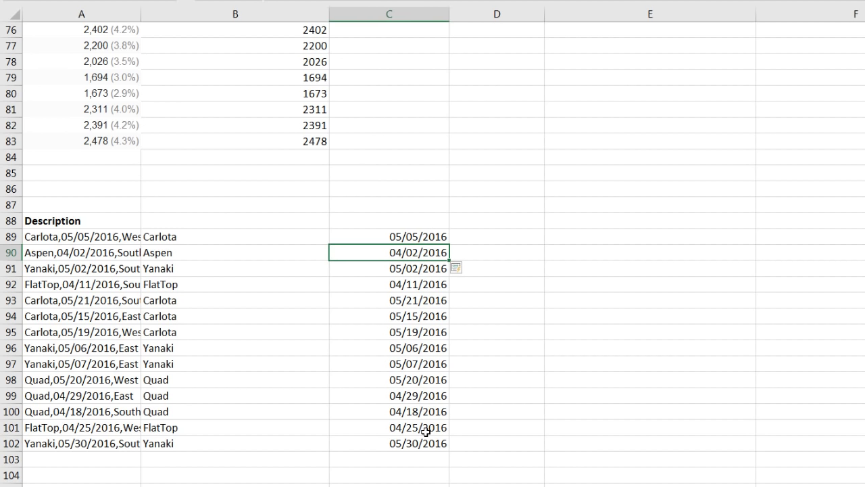
left_click(479, 239)
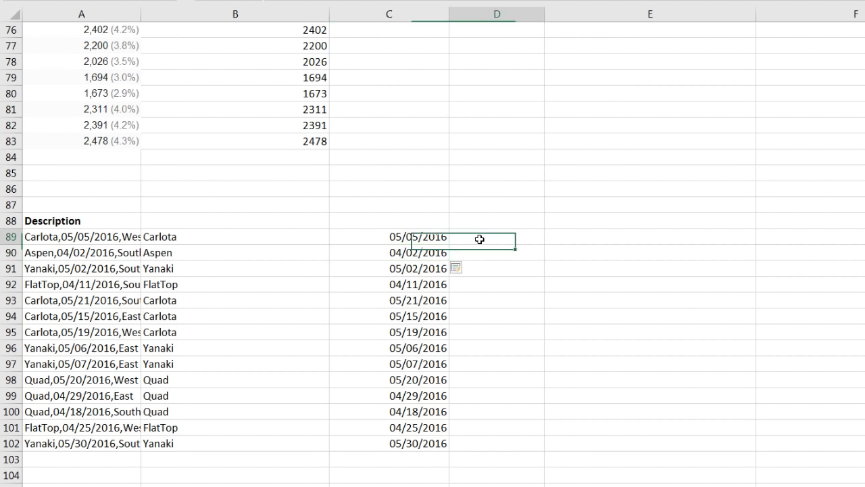
type("West")
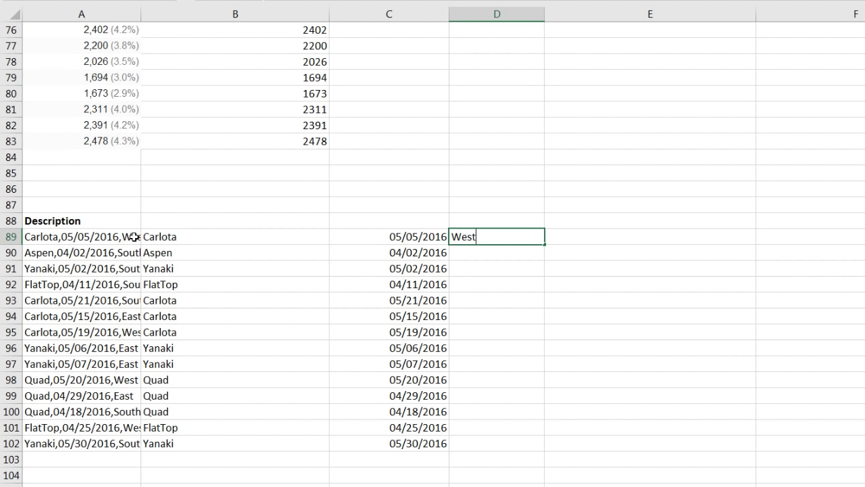
key("Return")
key("ctrl+e")
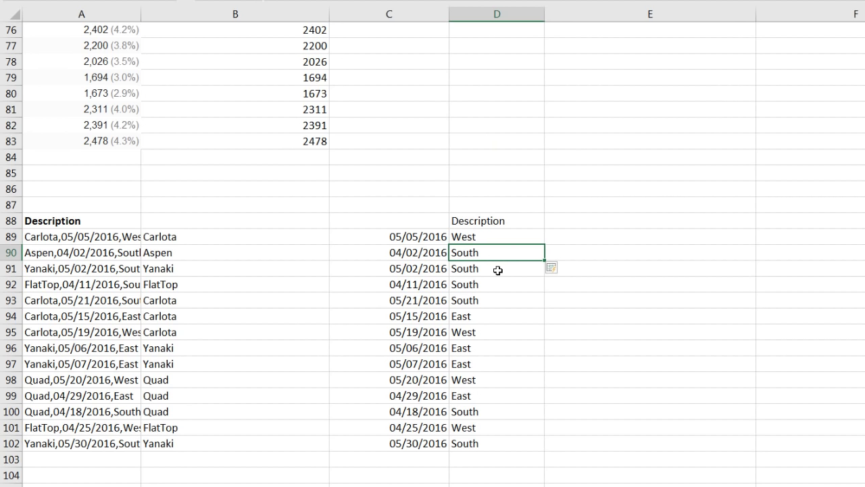
Clear the stray header in D88 and label row 88 Product, Date and Region
key("Up")
key("Up")
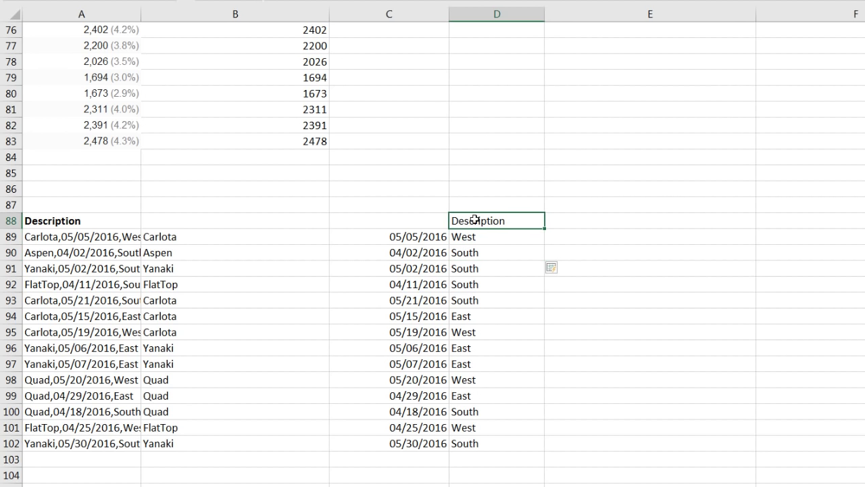
key("Delete")
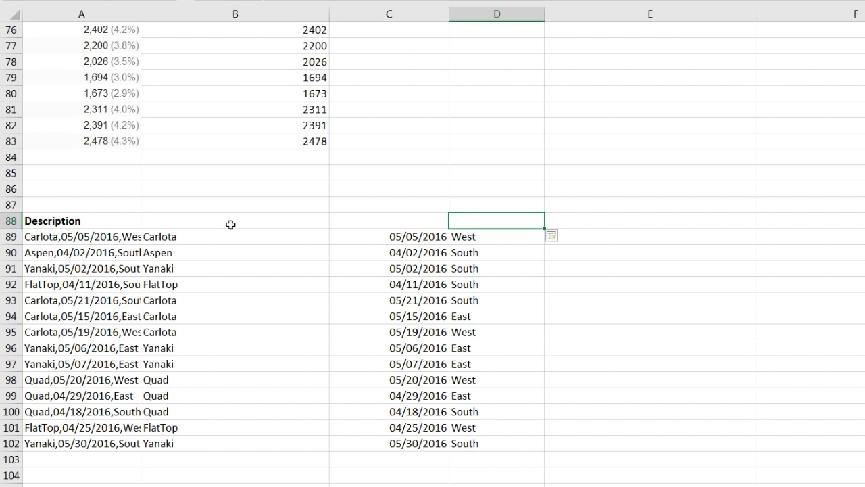
left_click(230, 224)
type("Prod")
key("Tab")
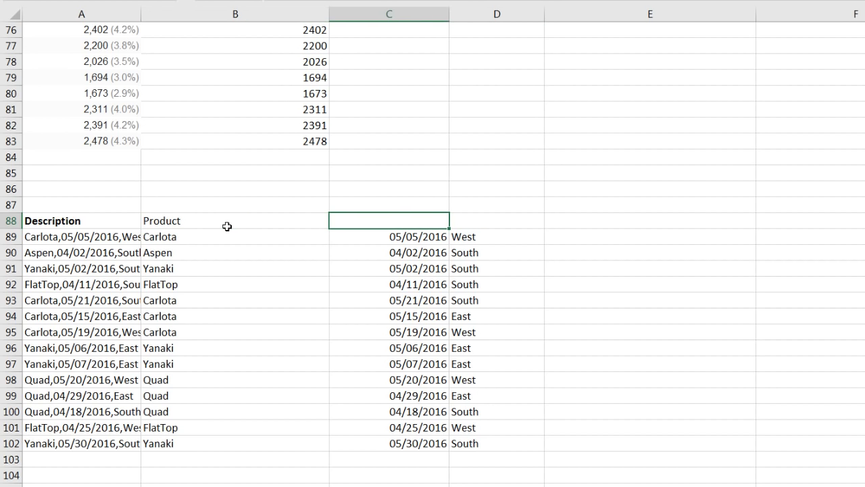
key("Tab")
type("Regi")
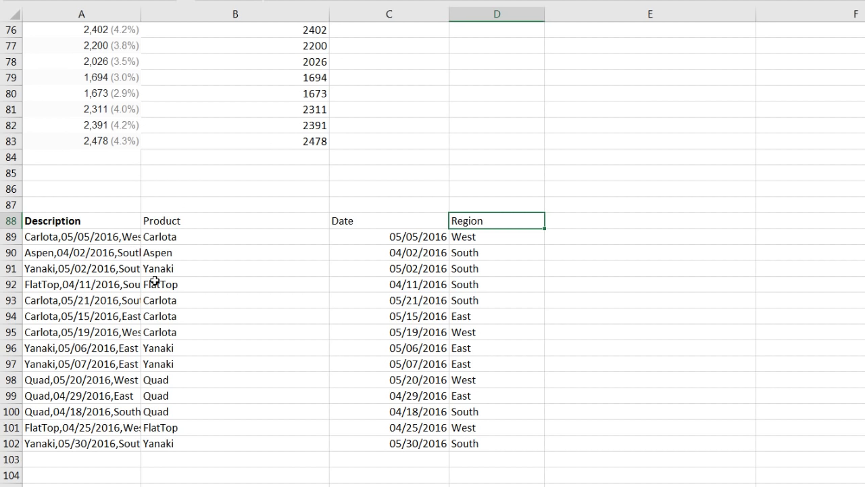
scroll(155, 281, "up", 20)
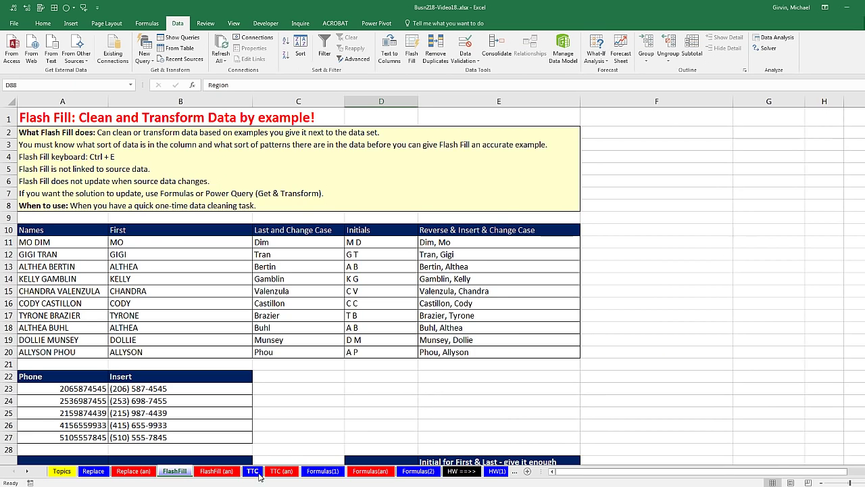
Switch to the TTC sheet holding the dash-joined Description entries
left_click(253, 472)
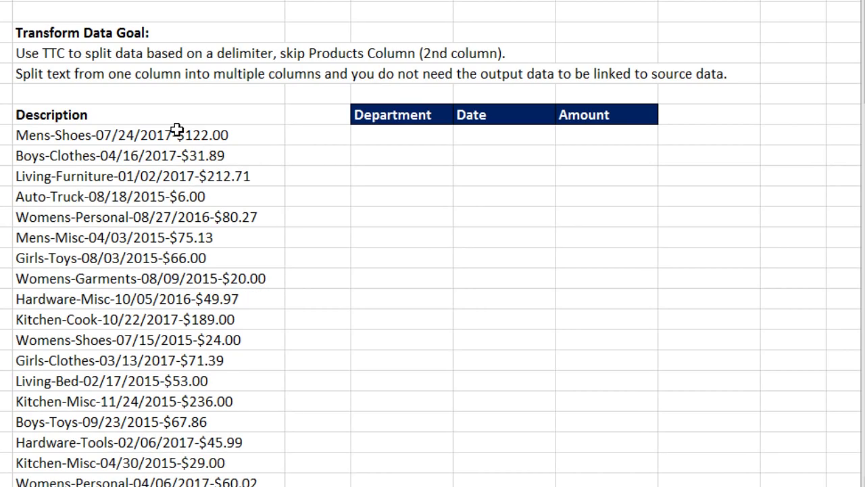
Select the Description list in column J, from Mens-Shoes-07/24/2017-$122.00 to the last entry
left_click(180, 132)
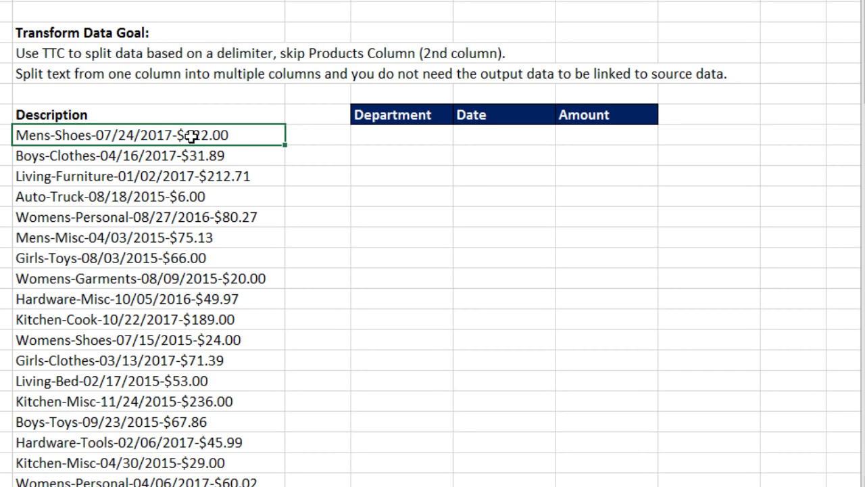
left_click_drag(166, 137, 176, 486)
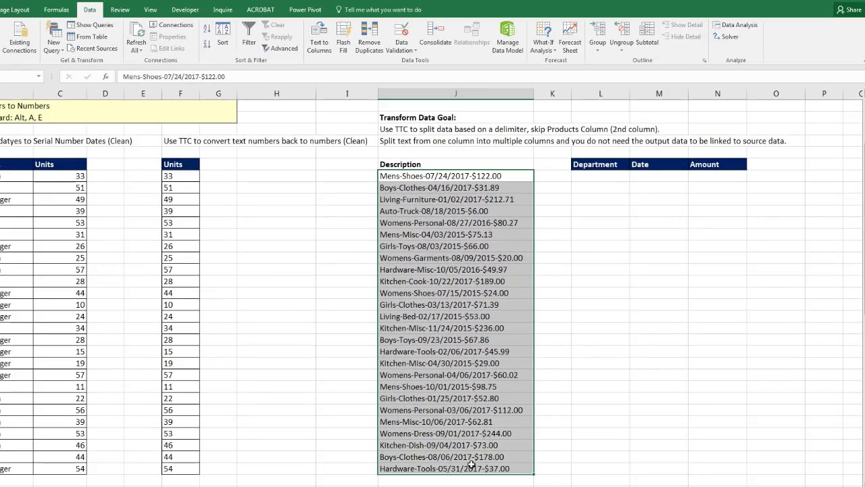
left_click_drag(472, 465, 471, 465)
scroll(405, 304, "up", 1)
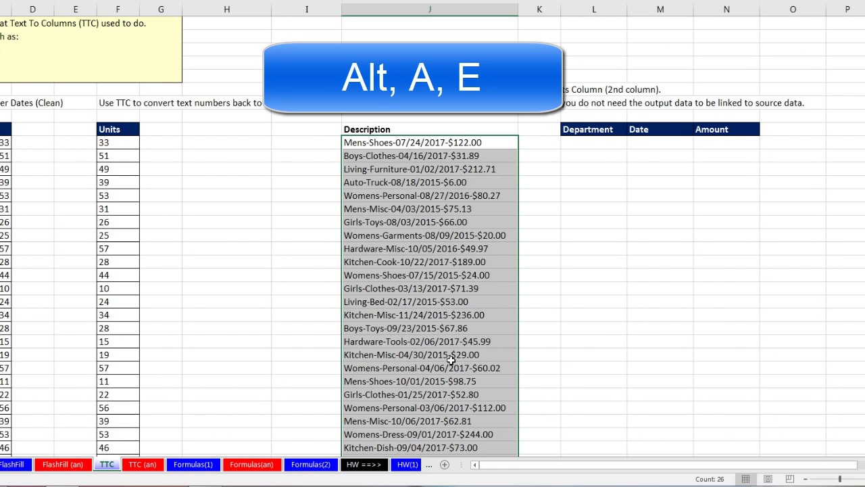
Run Text to Columns as delimited, using '-' instead of Tab as the delimiter
key("alt+a")
key("e")
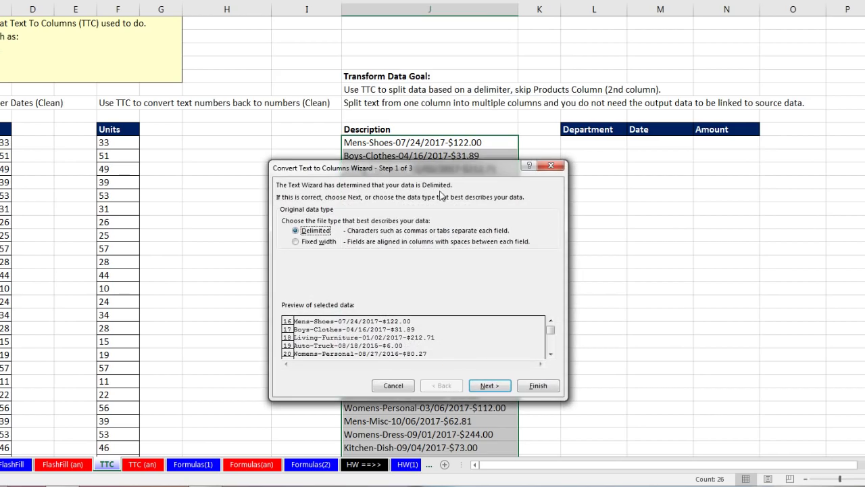
left_click_drag(467, 176, 725, 165)
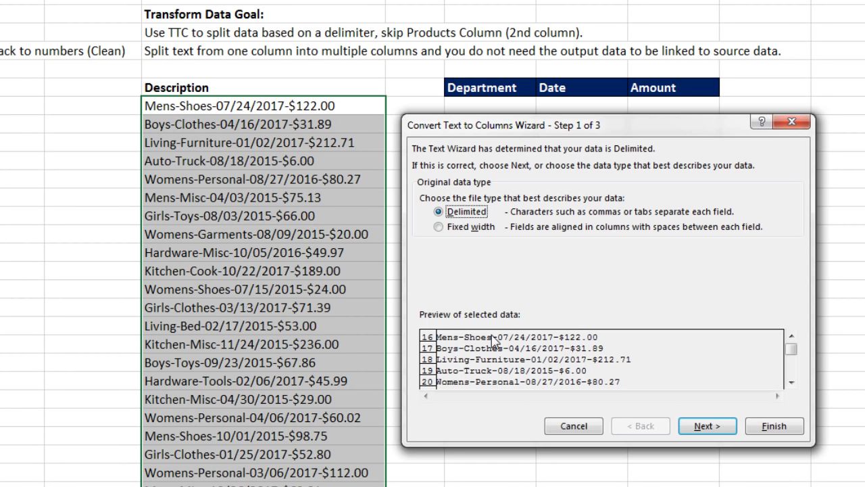
left_click(705, 423)
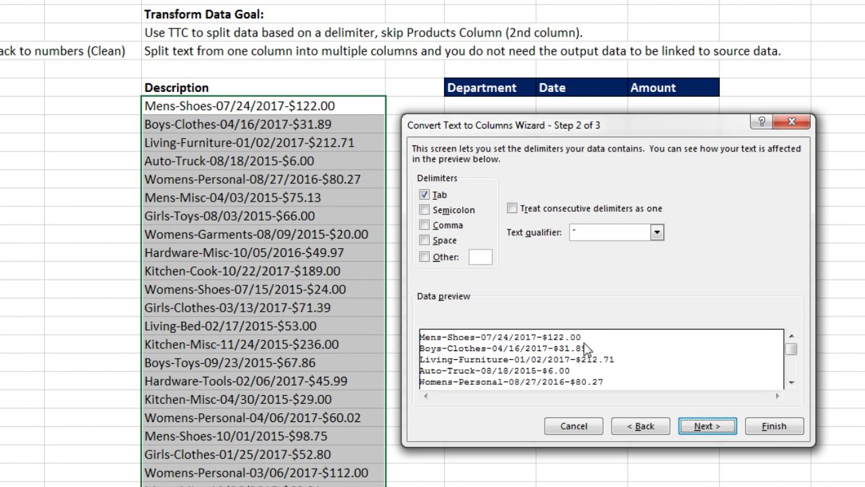
left_click(425, 195)
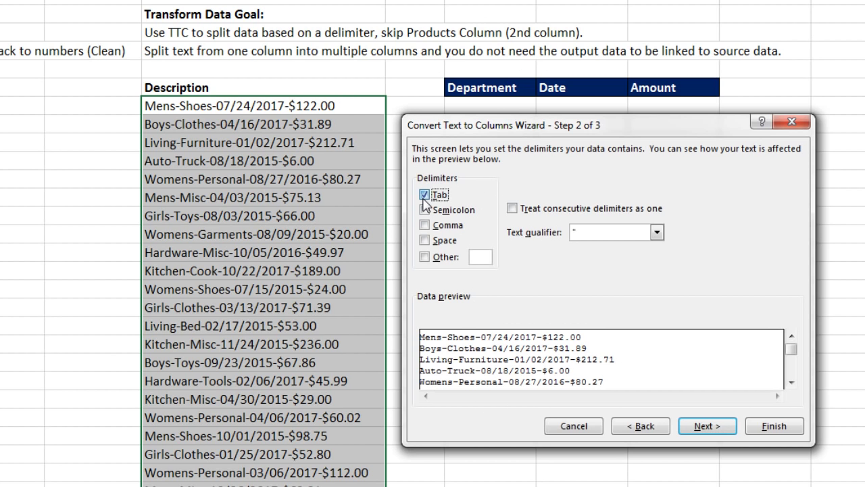
left_click(425, 257)
type("-")
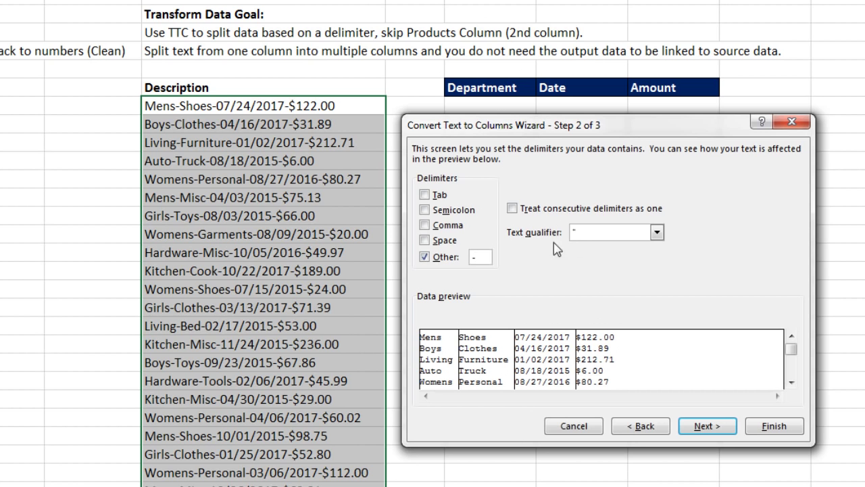
left_click(703, 427)
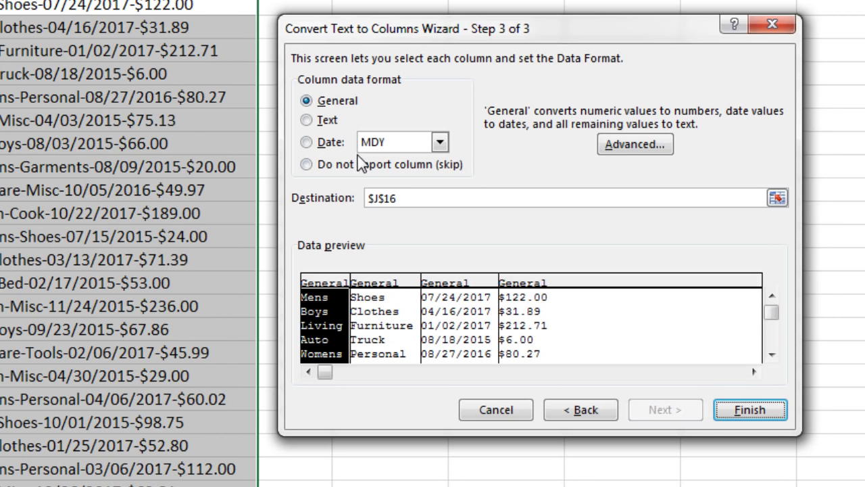
Set the product column to 'Do not import column (skip)'
left_click(391, 287)
left_click(461, 285)
left_click(522, 286)
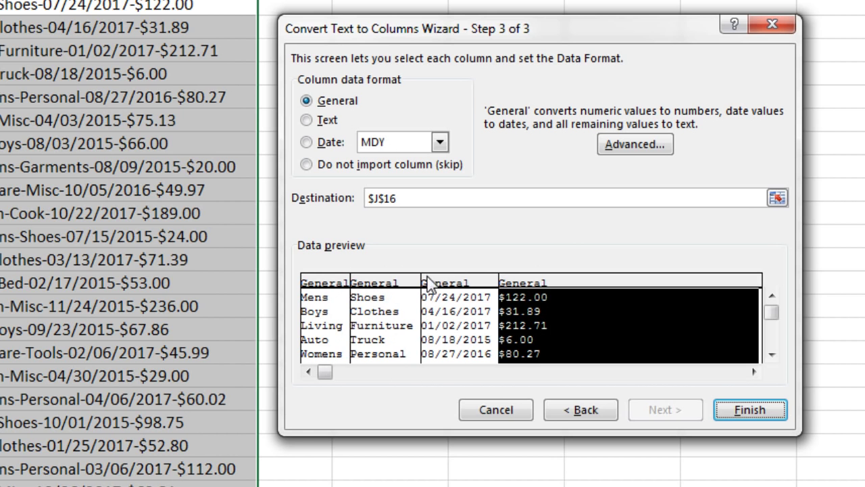
left_click(386, 287)
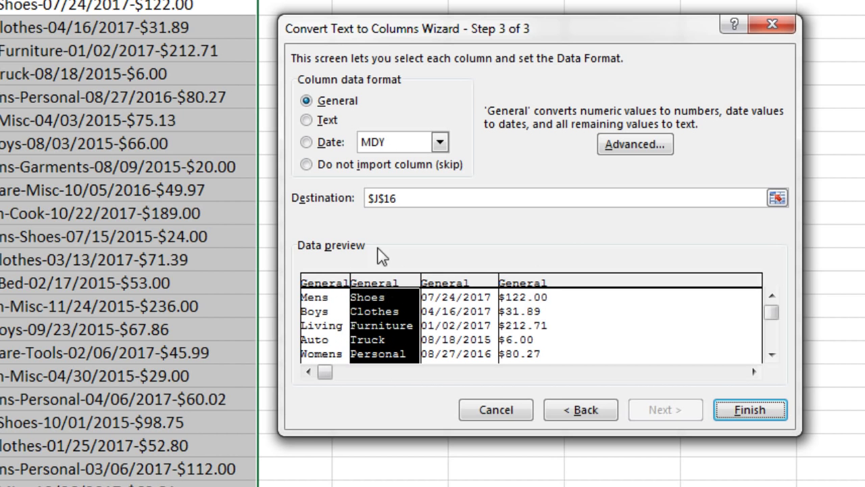
left_click(309, 167)
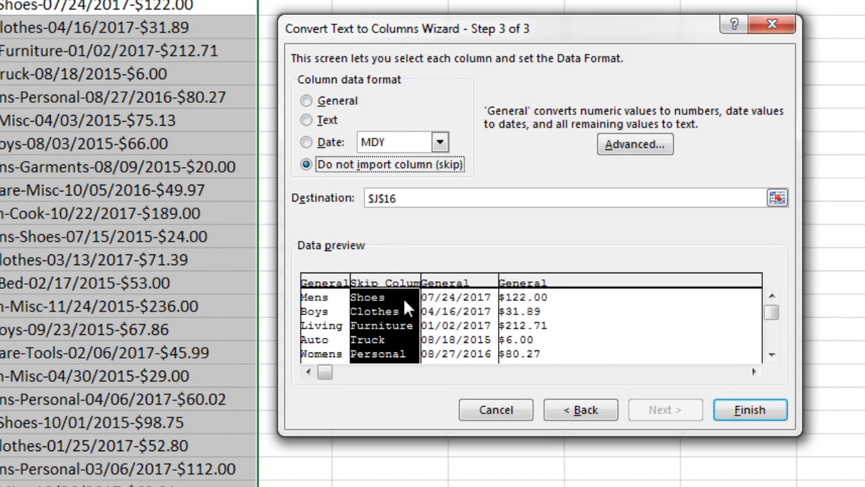
left_click(323, 284)
left_click(470, 285)
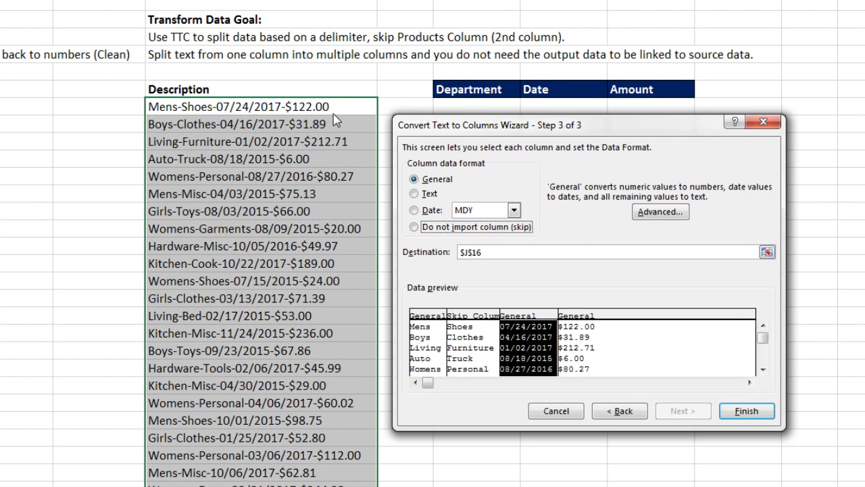
Set the destination to L16 and finish, filling Department, Date and Amount in L–N
left_click(501, 256)
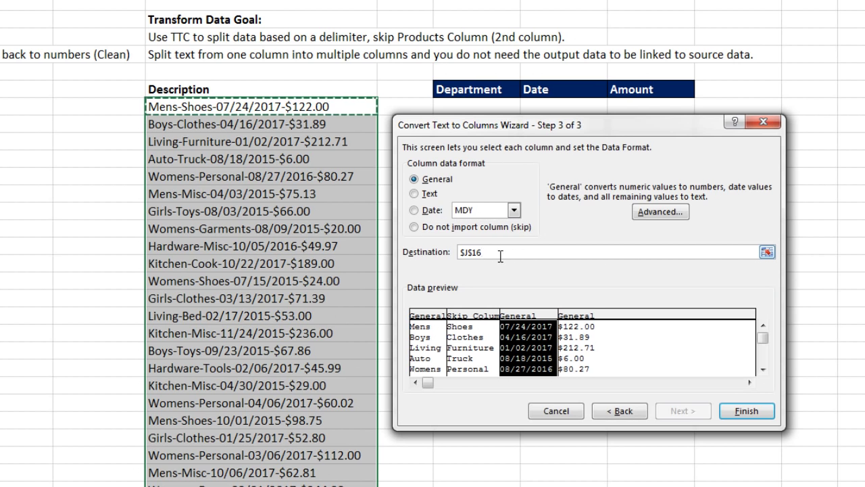
left_click_drag(465, 132, 466, 172)
left_click(452, 102)
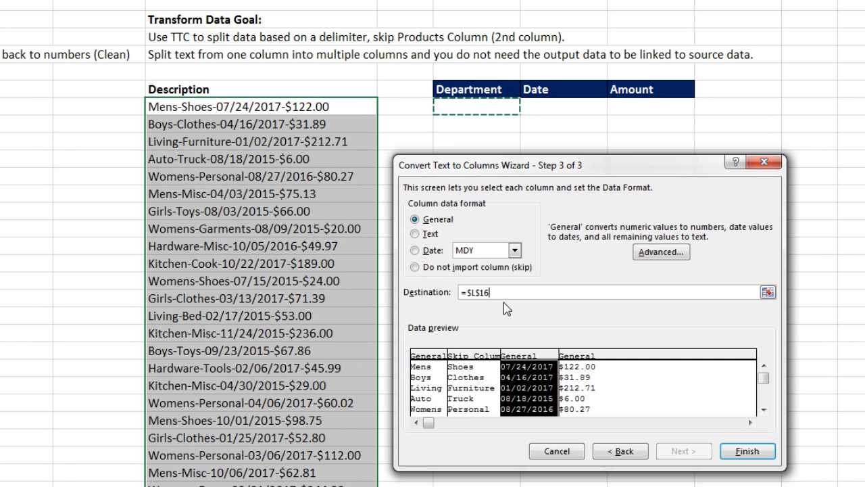
left_click(744, 451)
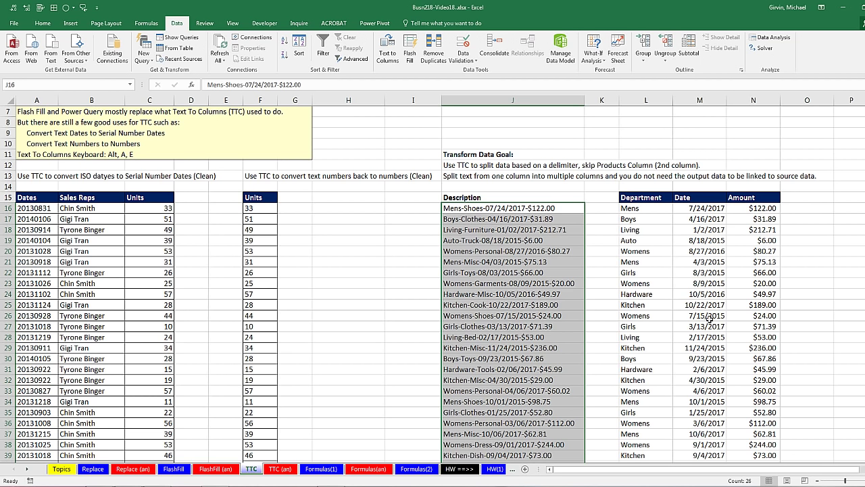
scroll(219, 282, "down", 2)
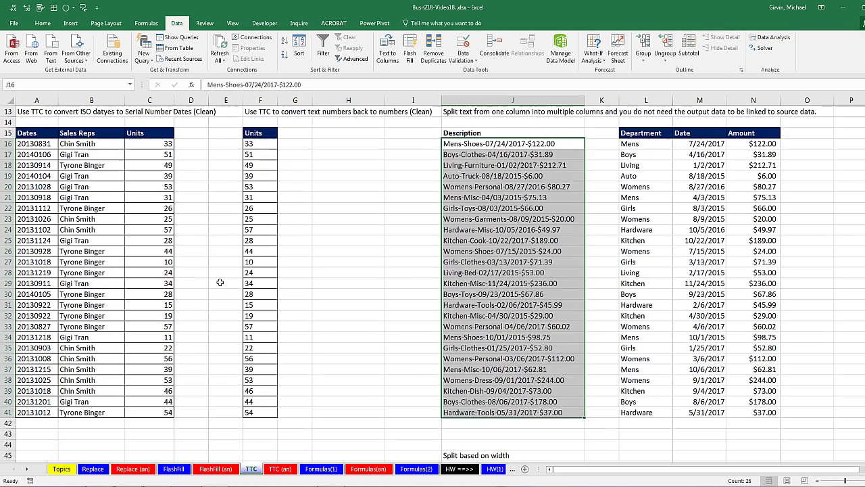
Convert the ISO numbers in A16:A41 to real dates using Text to Columns with YMD date order
left_click(40, 142)
left_click_drag(40, 142, 34, 402)
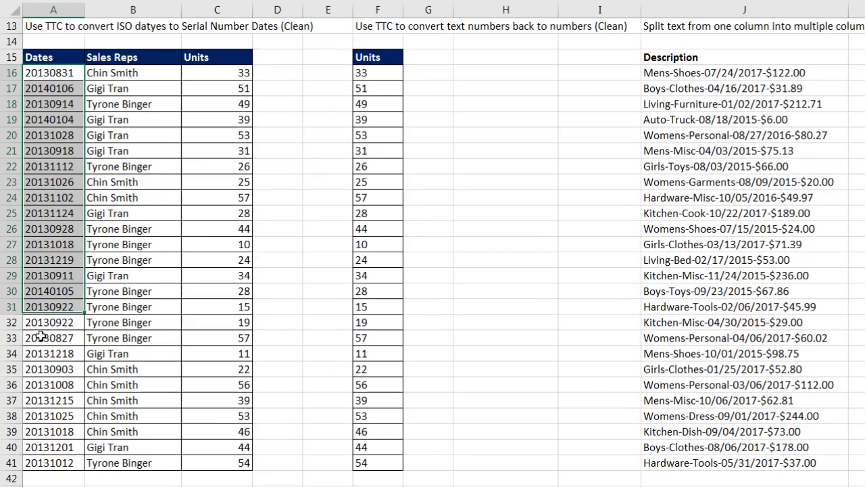
left_click_drag(51, 446, 53, 463)
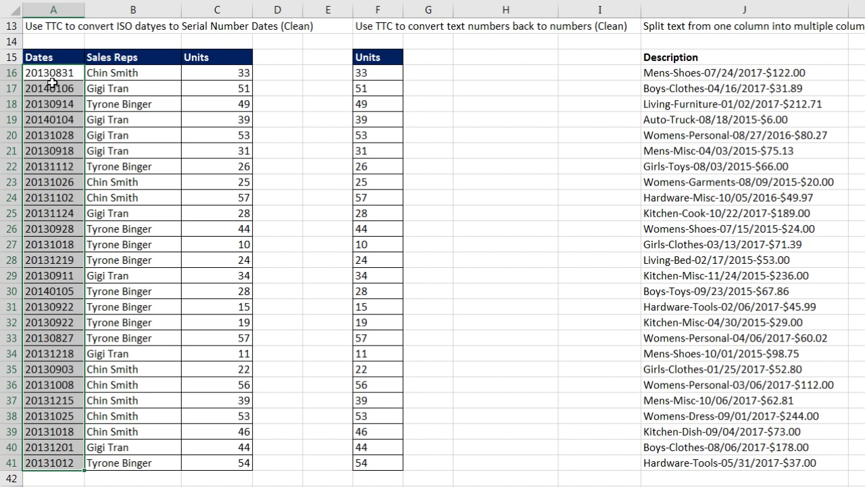
key("alt+a")
key("e")
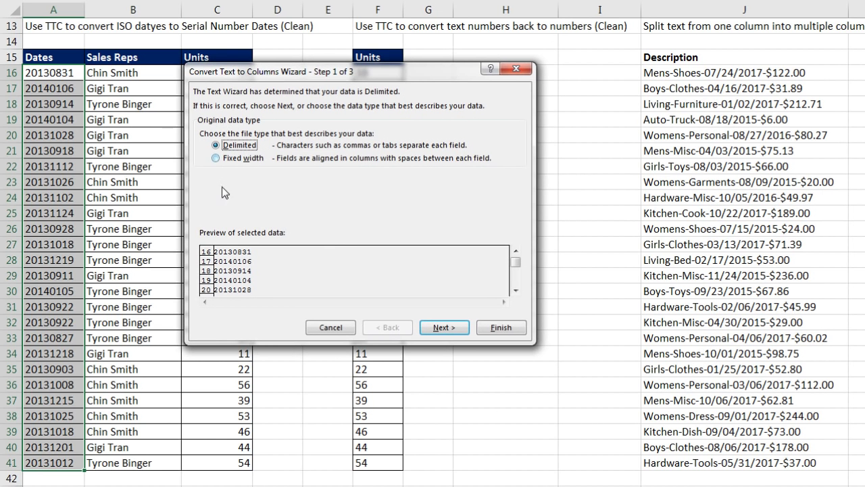
left_click(444, 327)
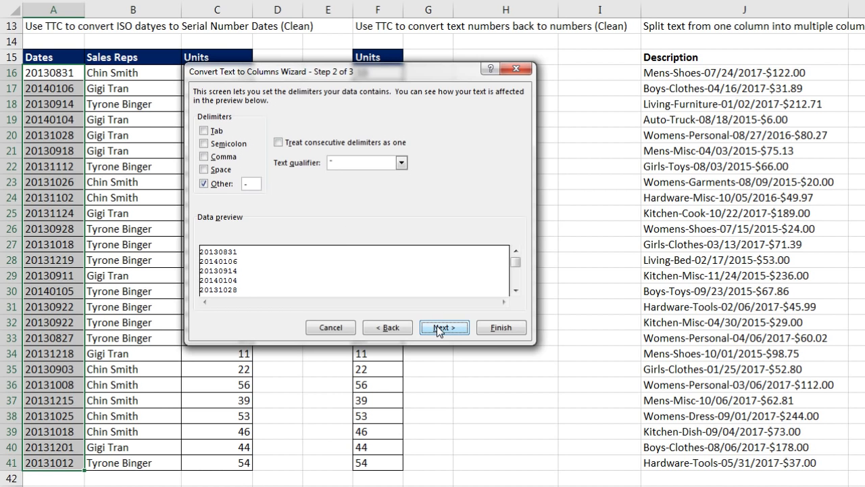
left_click(438, 326)
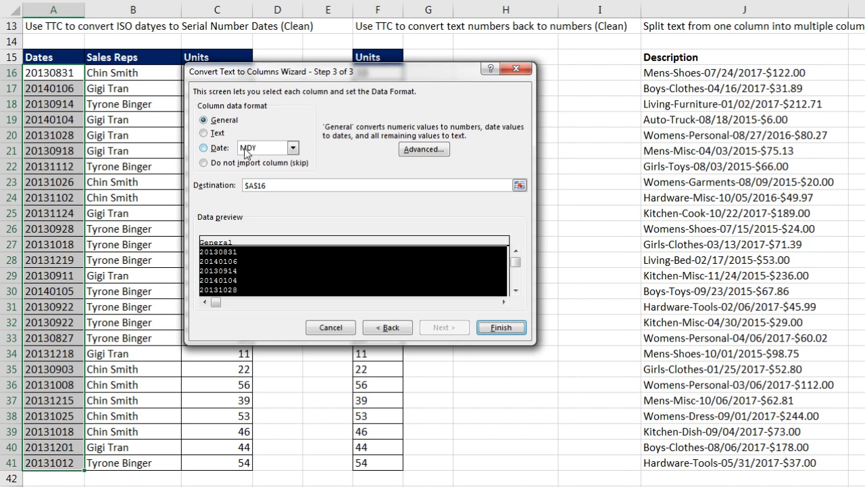
left_click(292, 147)
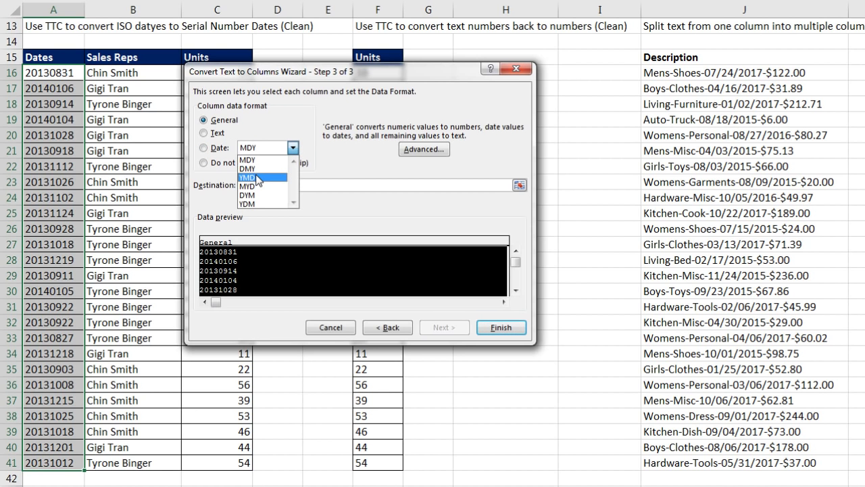
left_click(259, 177)
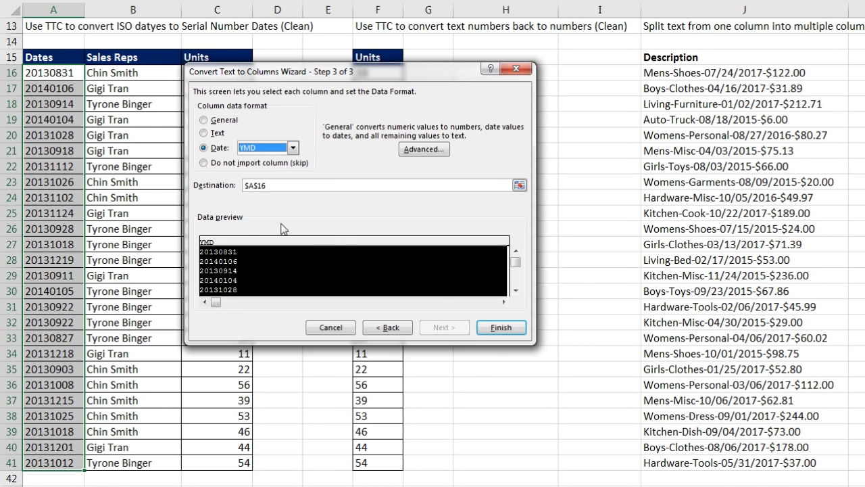
left_click(499, 330)
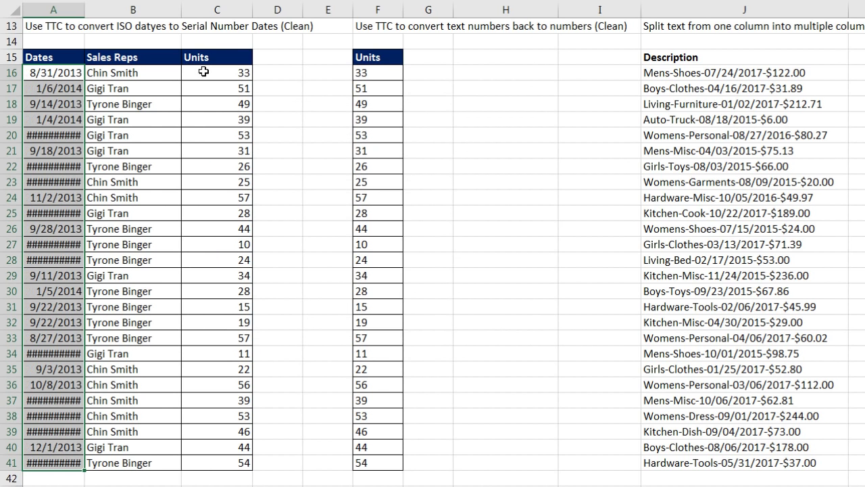
Widen column A so full dates show, then try Text to Columns on the F16:F41 Units values
left_click_drag(84, 9, 96, 9)
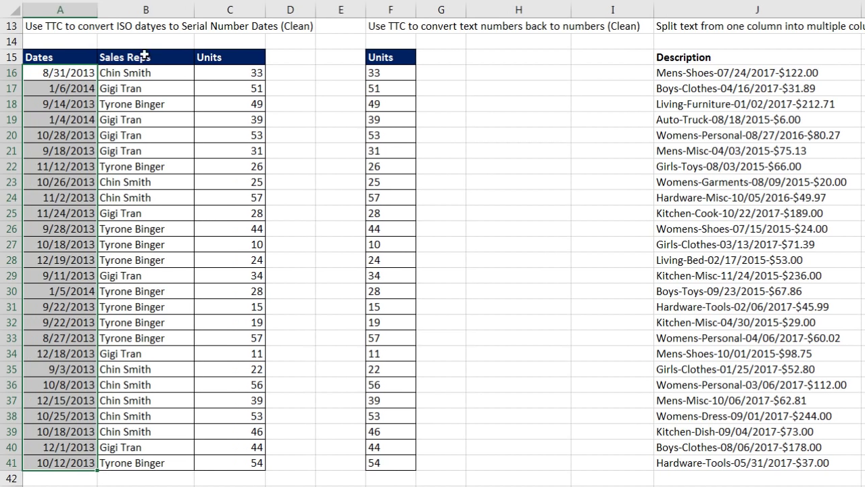
left_click_drag(379, 73, 380, 461)
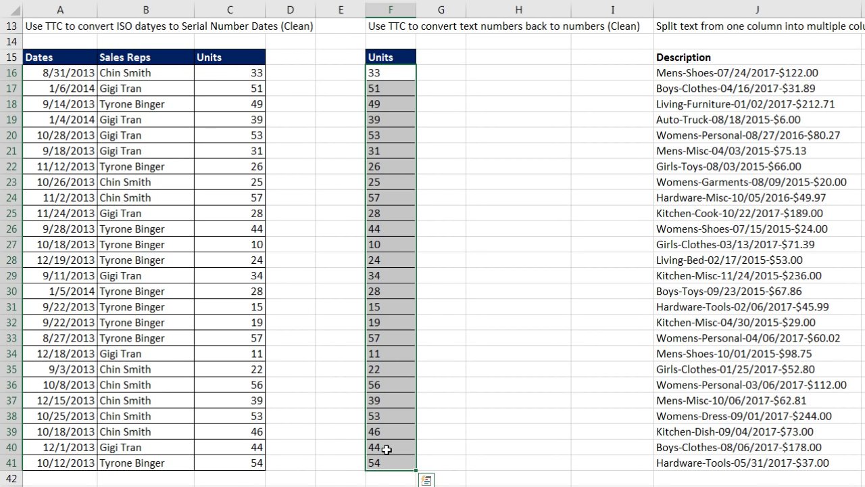
key("alt+a")
key("e")
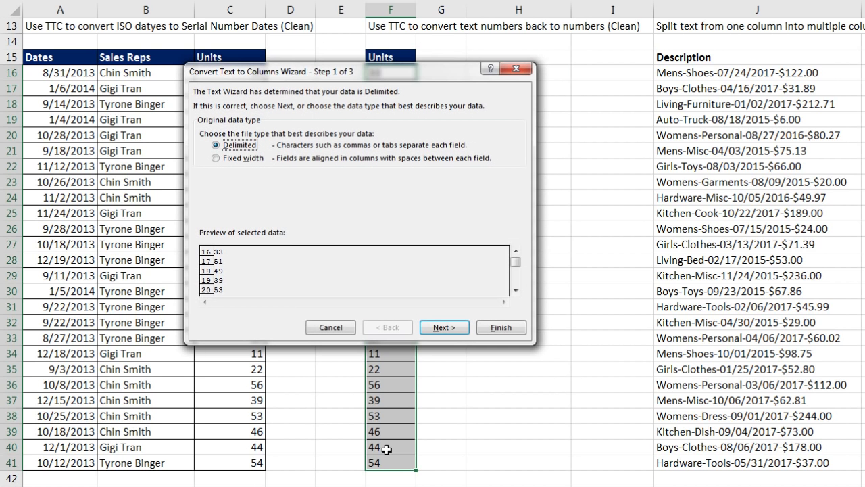
left_click_drag(344, 81, 371, 148)
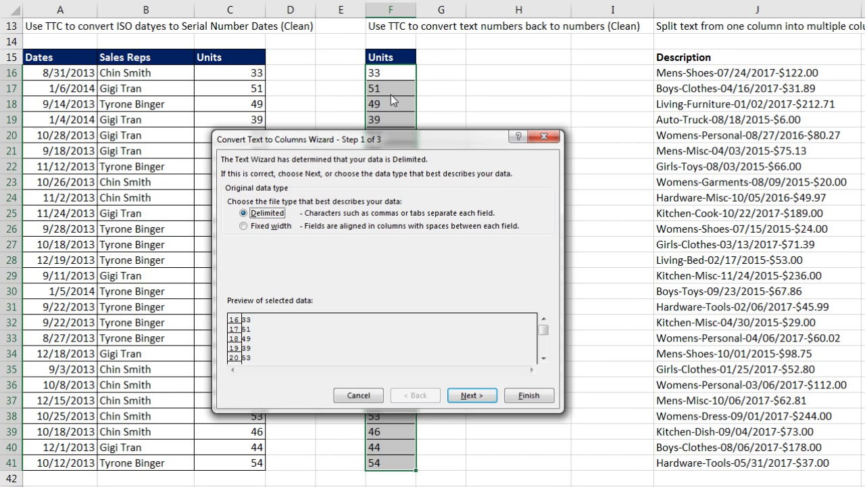
left_click(471, 396)
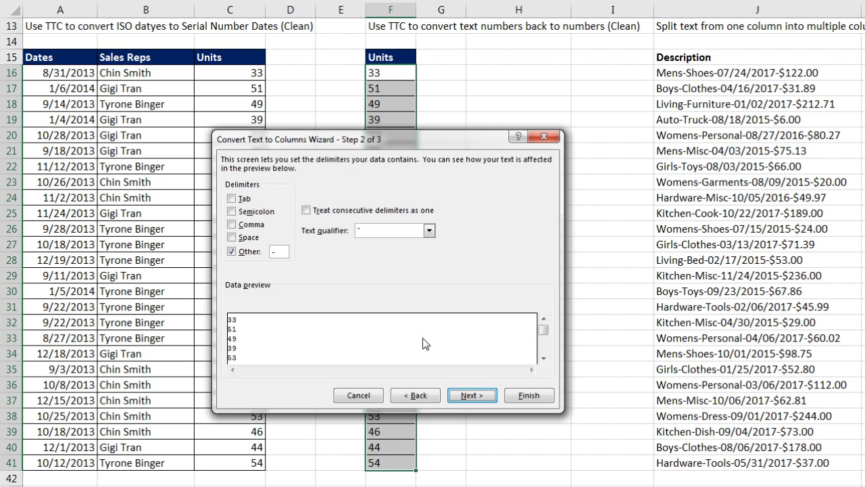
left_click(471, 396)
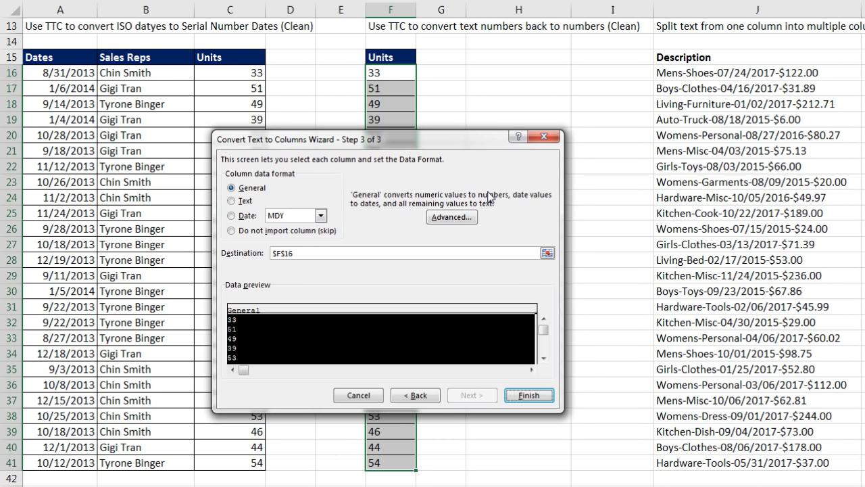
key("Escape")
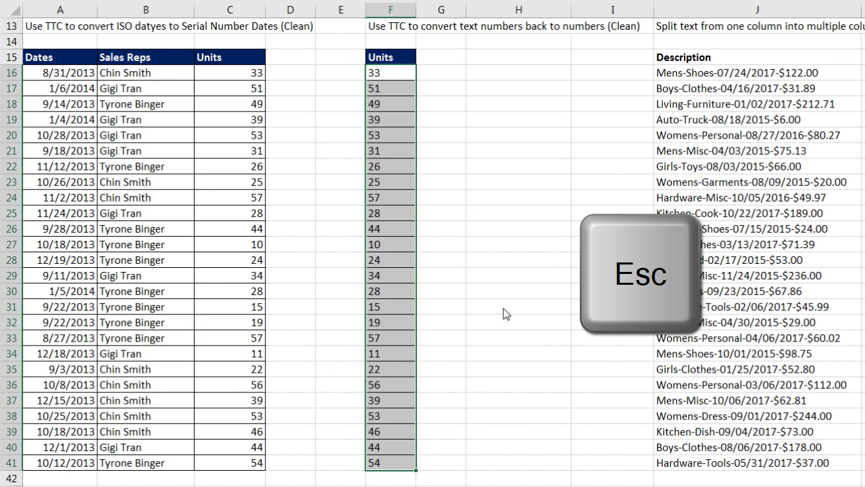
Convert the F16:F41 Units text into real numbers by finishing Text to Columns immediately
key("alt+a")
key("e")
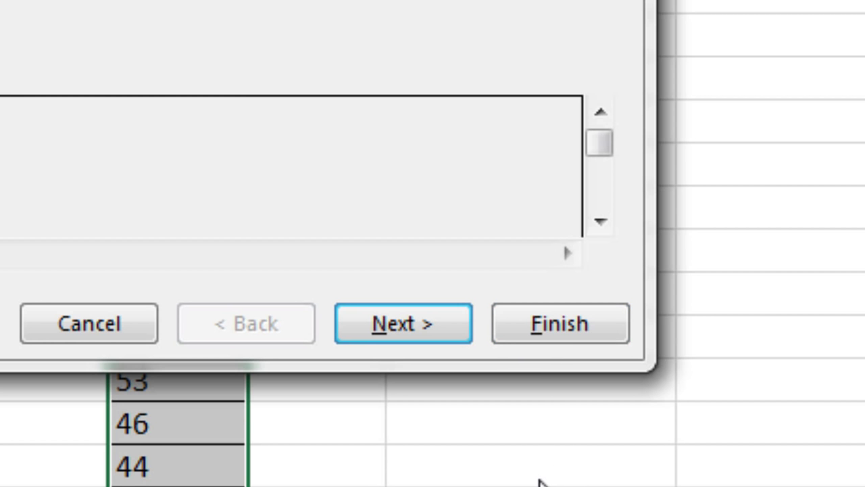
key("Escape")
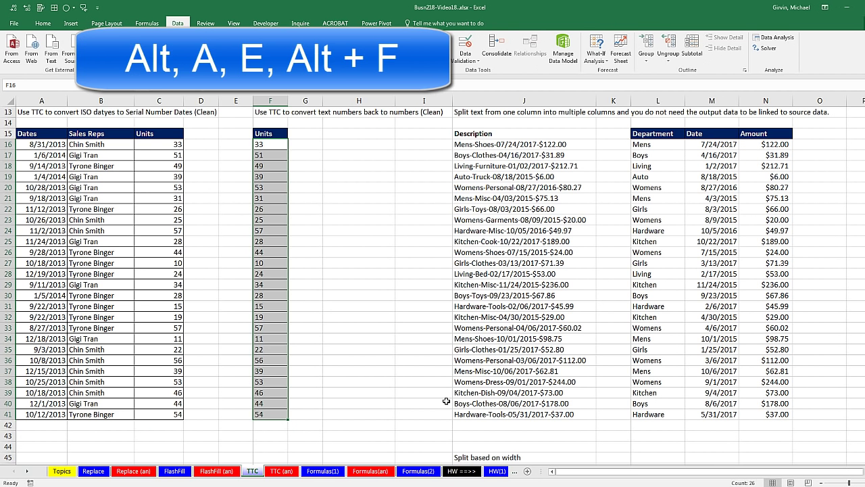
key("alt")
key("a")
key("e")
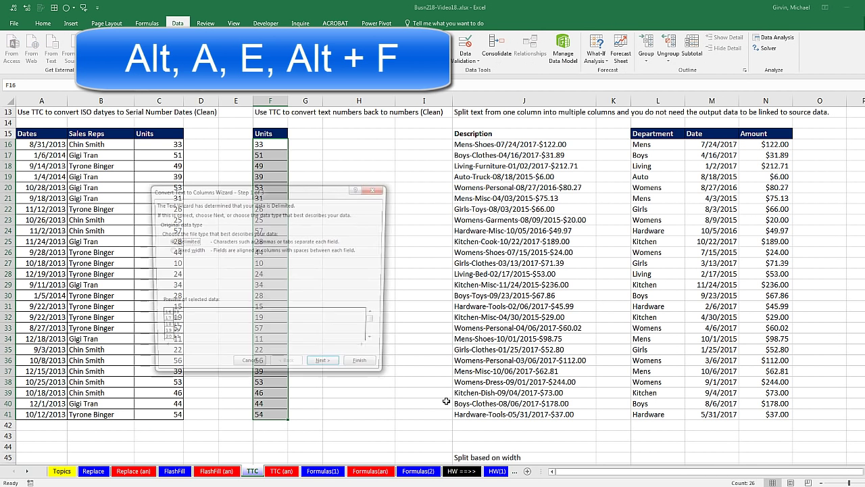
key("alt+f")
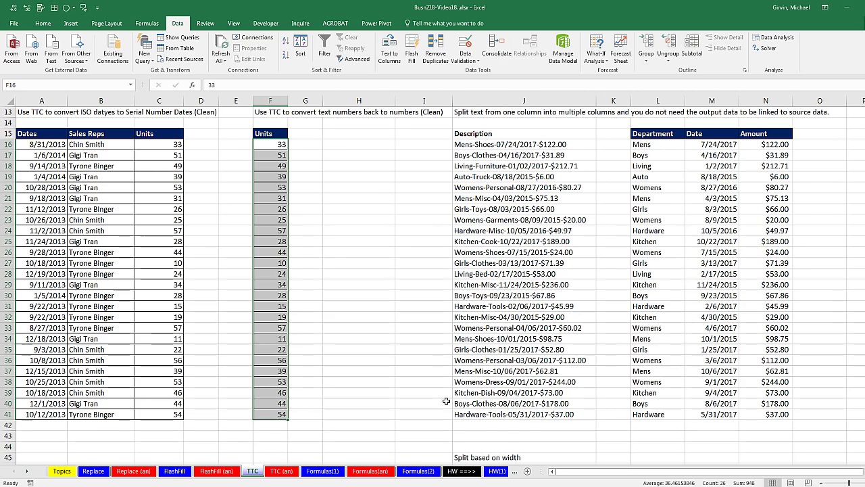
Go to the Formulas(2) sheet with the split State, Zip, Product, Region and Amount data
scroll(388, 367, "up", 4)
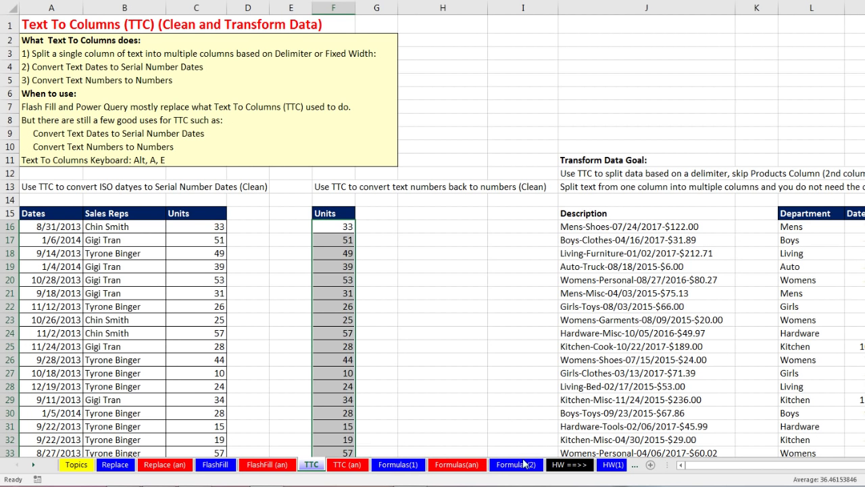
left_click(521, 465)
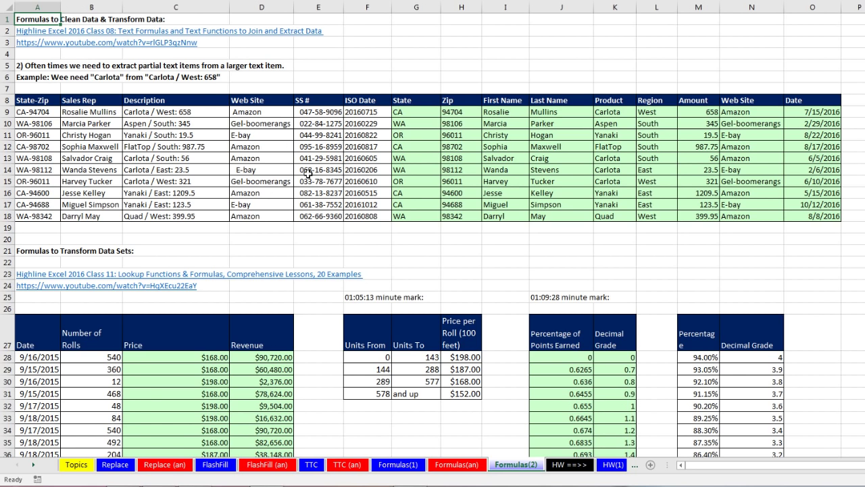
Inspect the existing formulas in G9 and I9, then type =TRIM(D9) in N9
left_click(421, 114)
key("F2")
left_click(456, 113)
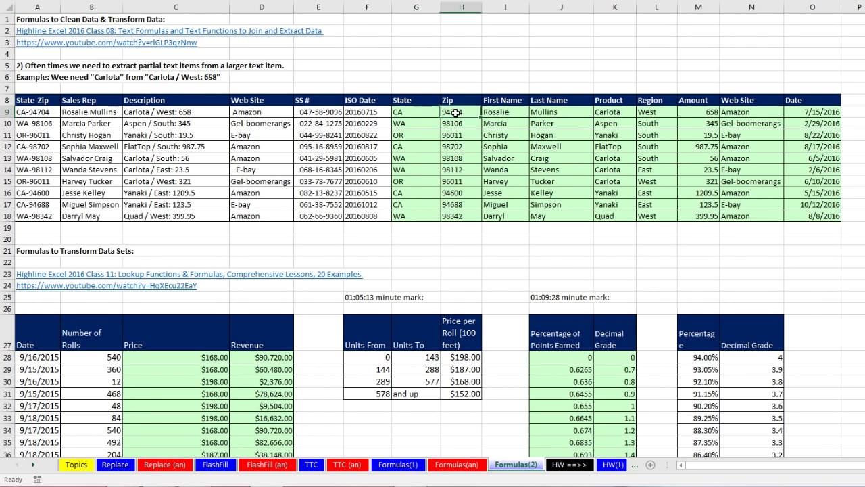
double_click(512, 113)
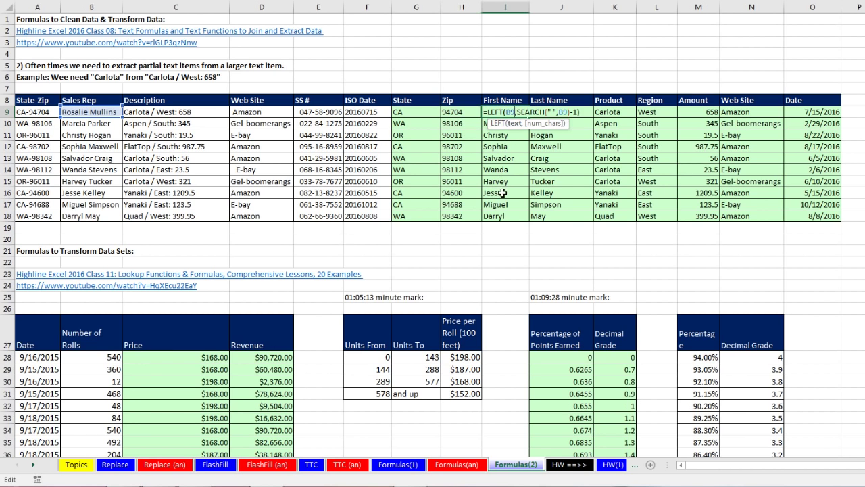
key("Escape")
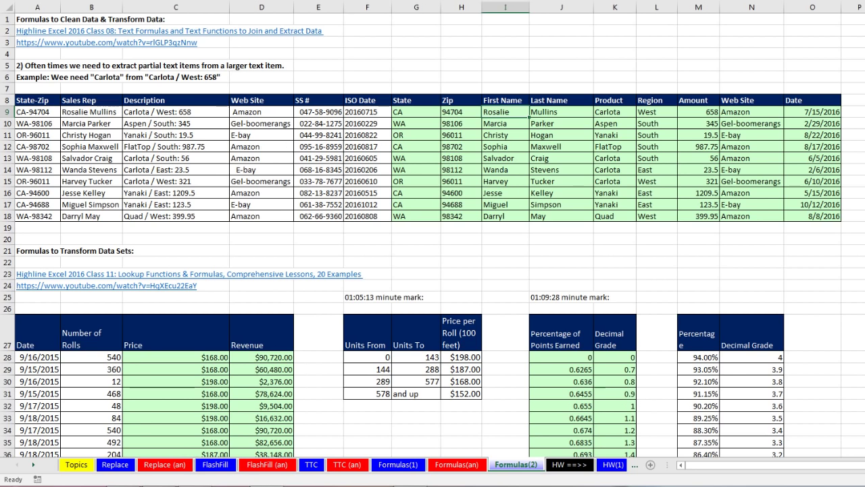
left_click(763, 112)
type("=TRIM(D9)")
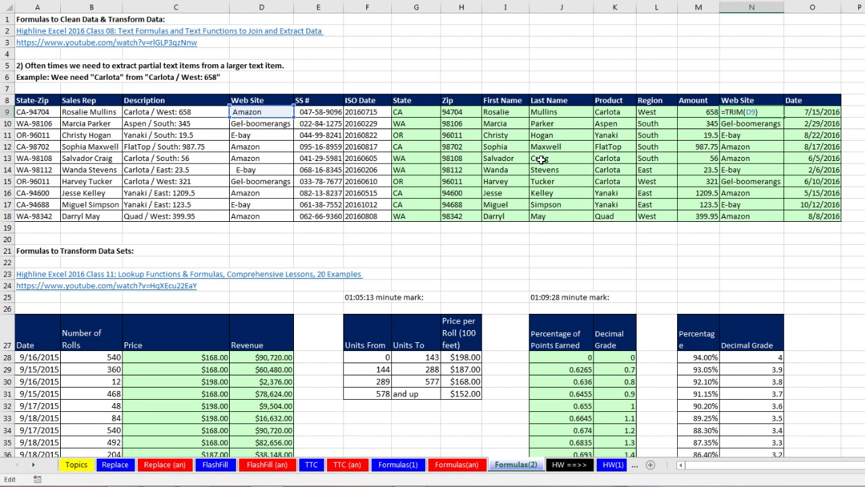
Confirm the N9 TRIM formula so it shows Amazon, then inspect the LOOKUP price formula in C28
key("Return")
scroll(357, 232, "down", 2)
scroll(357, 231, "down", 3)
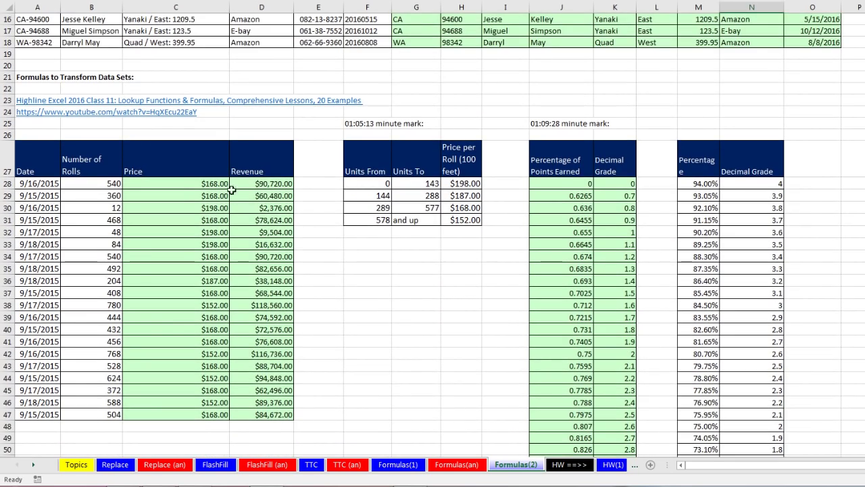
double_click(195, 182)
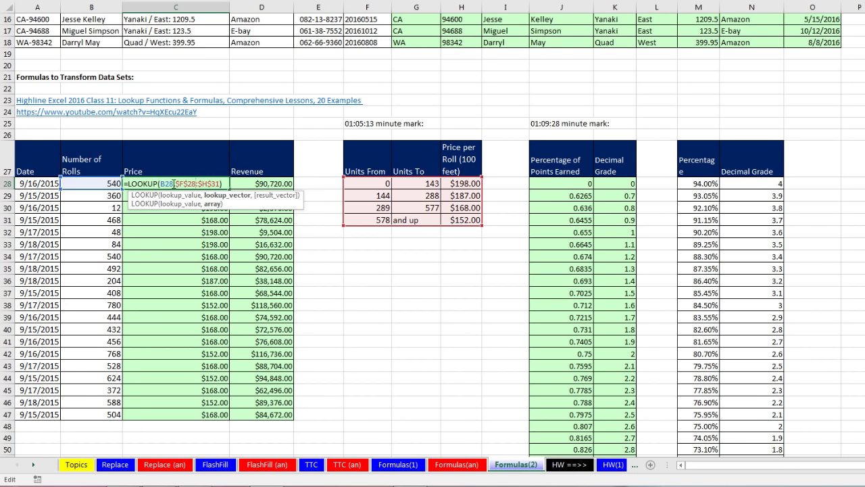
key("ctrl+Return")
Inspect the revenue formula in D28 and the INDEX grade formula in J28 without changing them
double_click(263, 184)
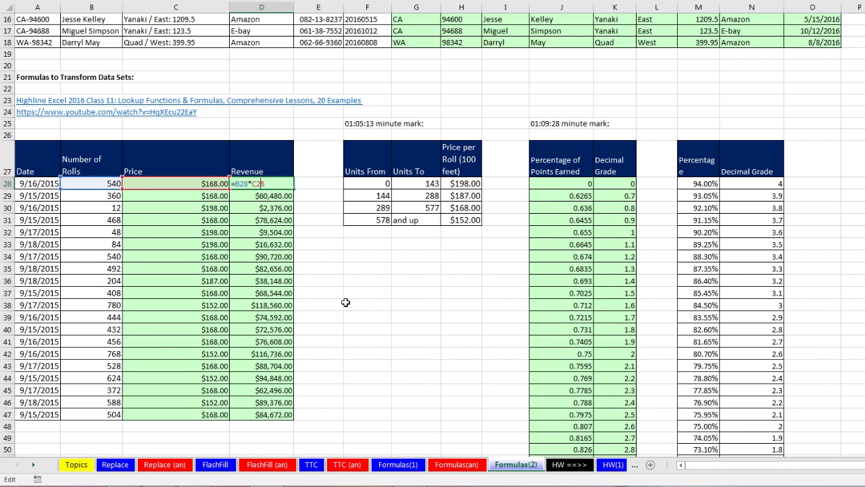
key("Escape")
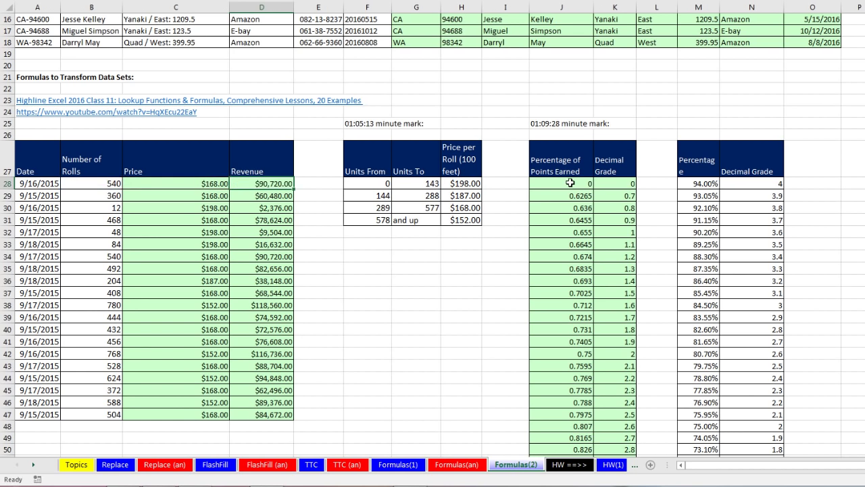
left_click(572, 183)
key("F2")
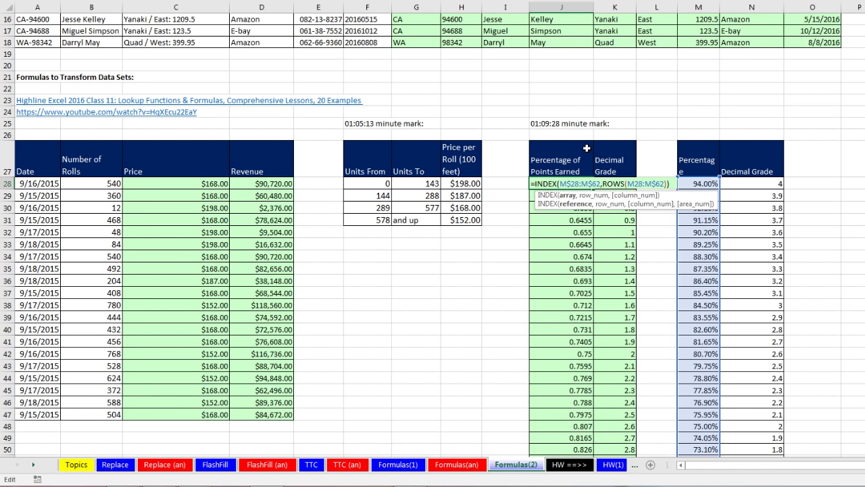
key("ctrl+Return")
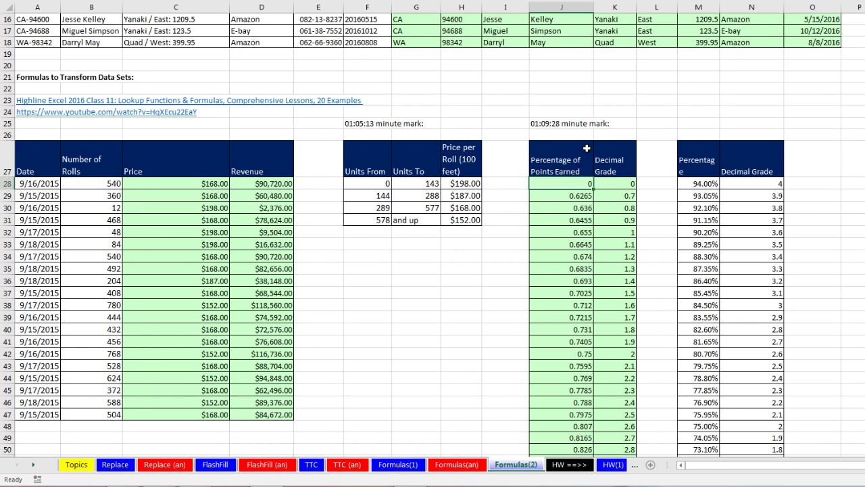
Switch to the Formulas(1) sheet and highlight the name table and the full names in A13:A16
left_click(395, 467)
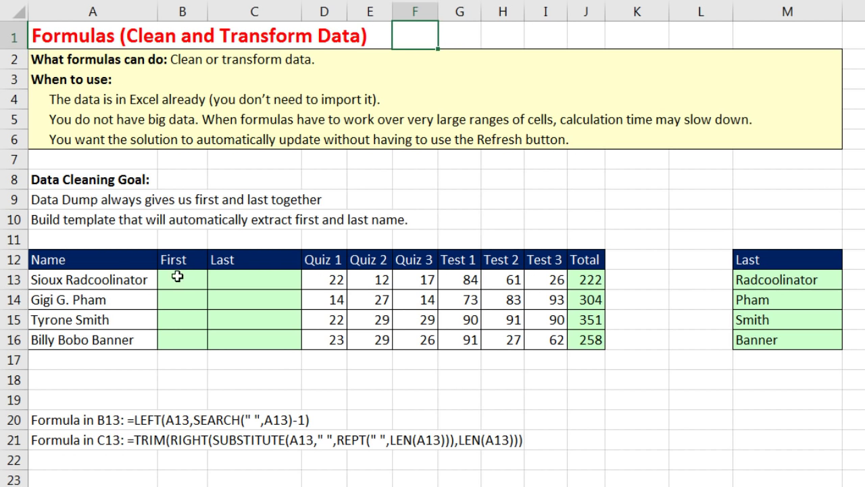
left_click_drag(132, 263, 587, 341)
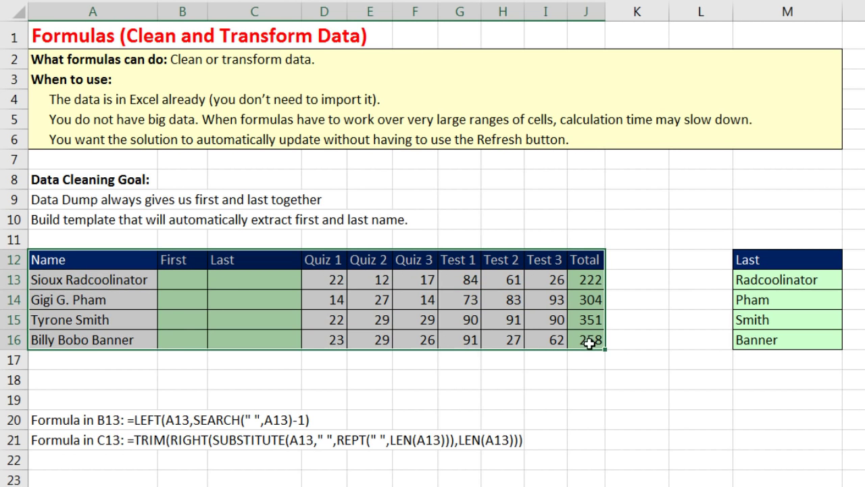
left_click_drag(95, 279, 83, 334)
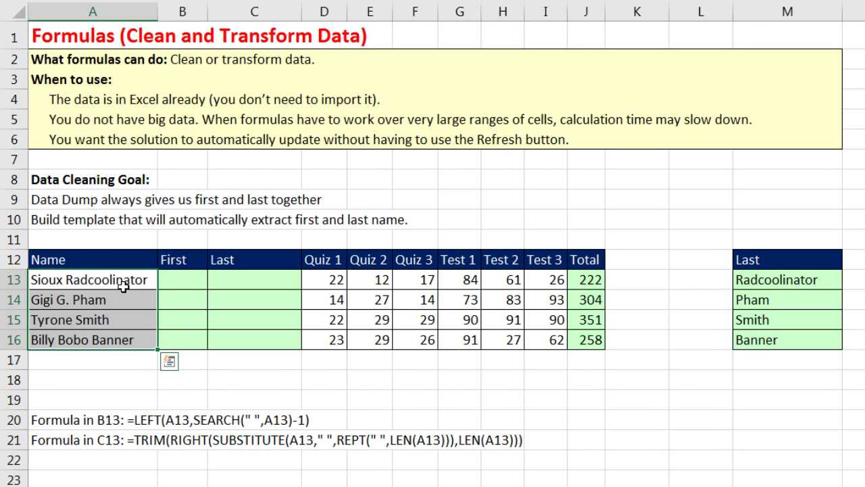
Enter =LEFT(A13,SEARCH(" ",A13)-1) in B13 and fill it down to B16
left_click(187, 282)
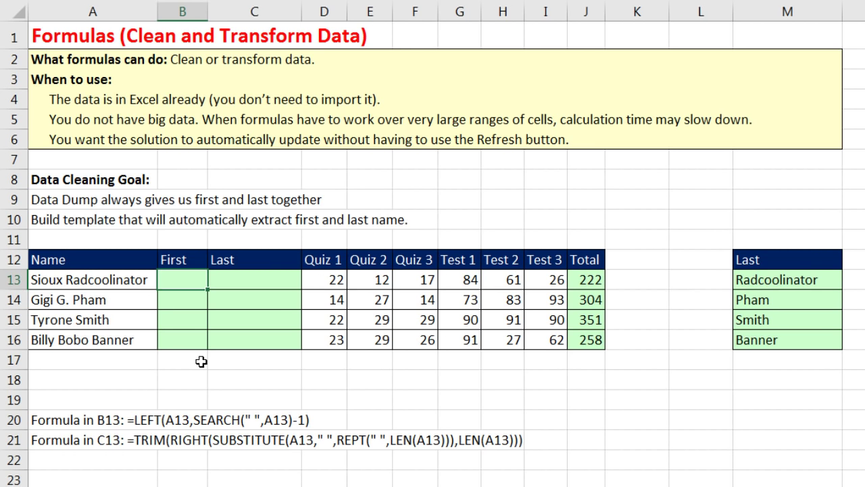
type("=left")
key("Tab")
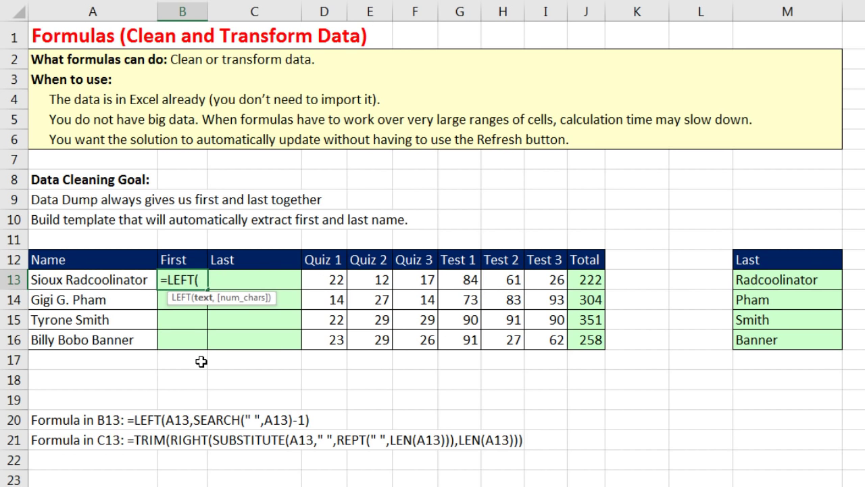
key("Left")
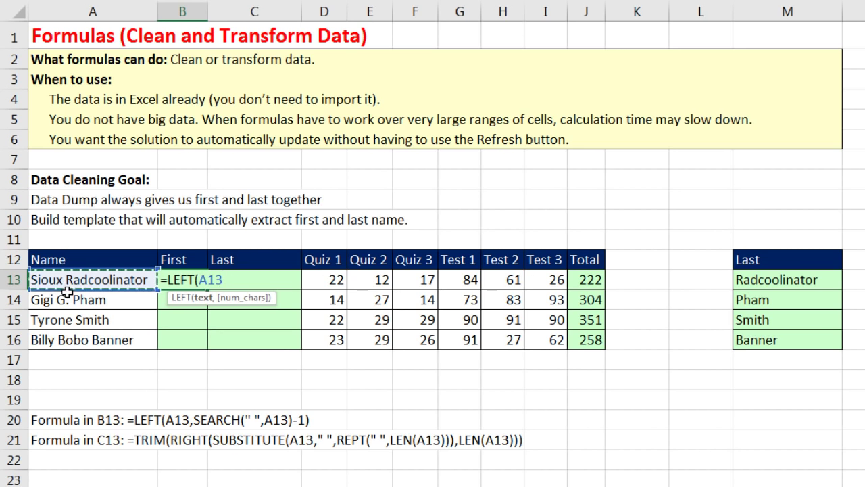
type(",")
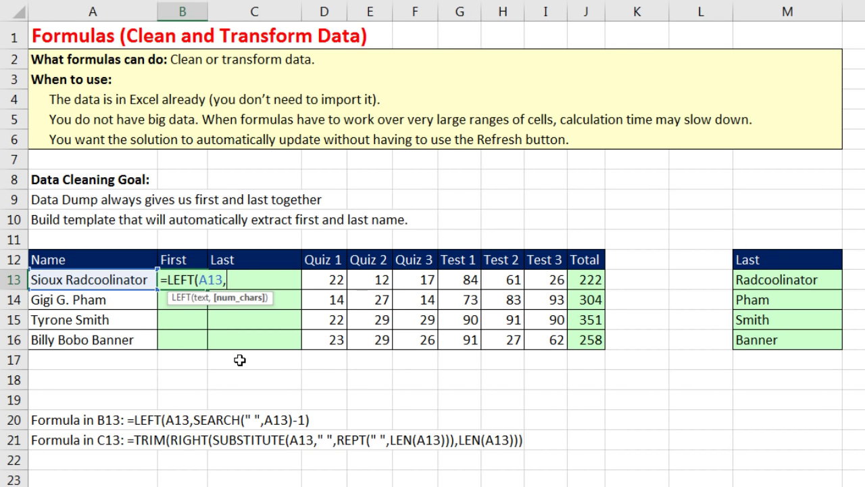
type("s")
key("Tab")
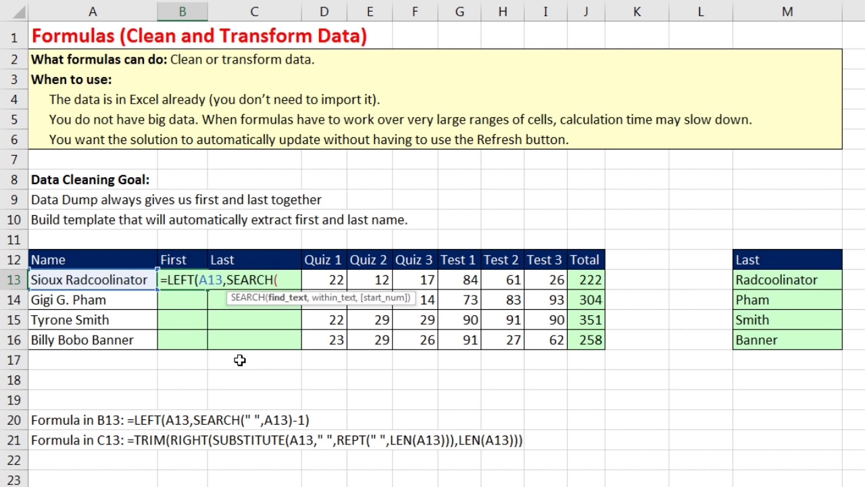
type("\" \",")
key("Left")
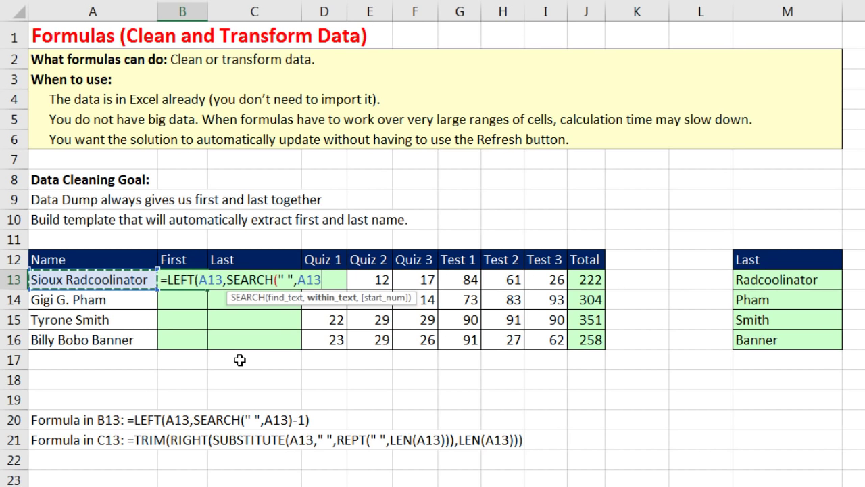
type(")-1")
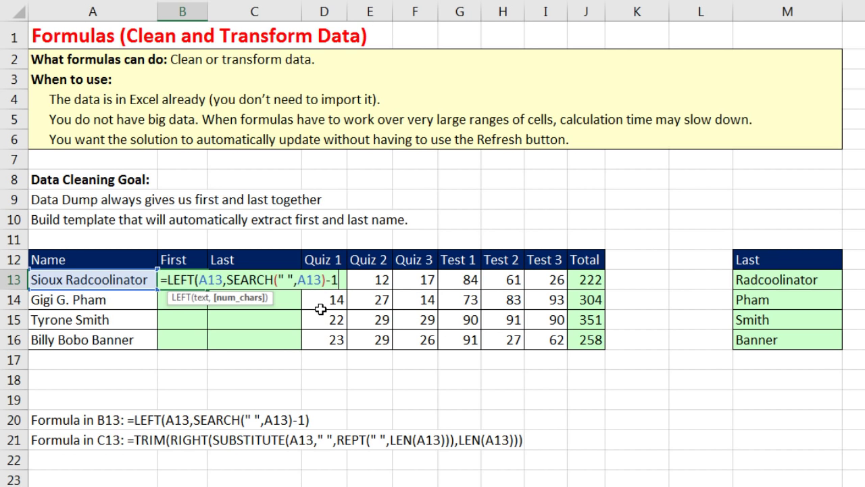
type(")")
key("ctrl+Return")
left_click_drag(207, 289, 211, 351)
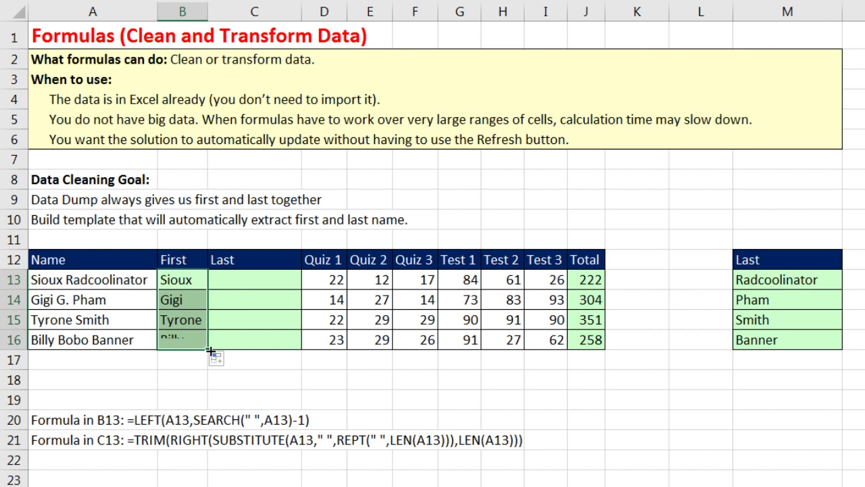
left_click(233, 282)
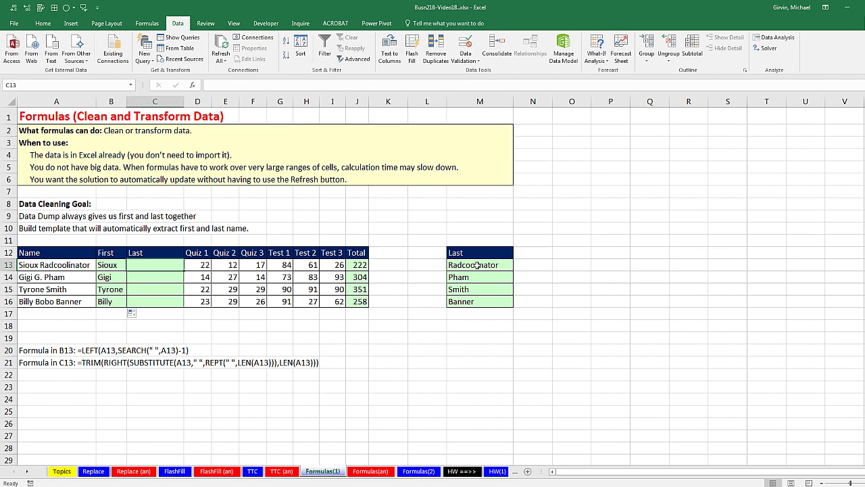
double_click(477, 265)
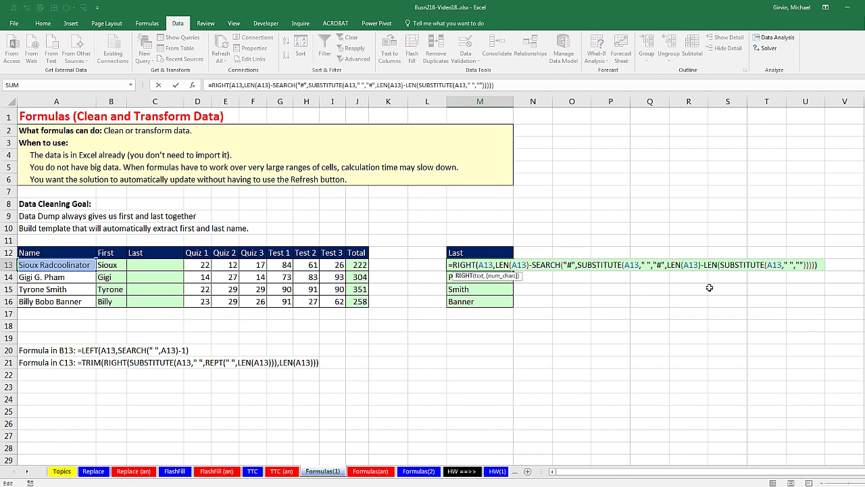
key("Escape")
left_click(142, 265)
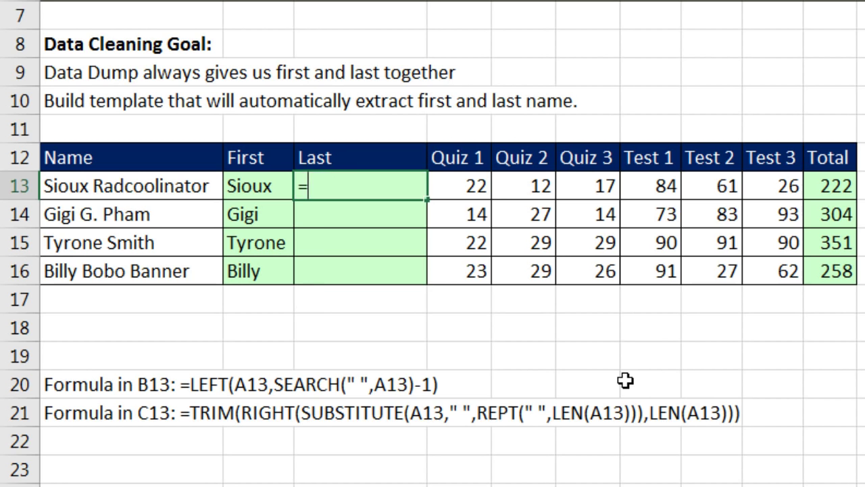
In C13, build =SUBSTITUTE(A13," ",REPT(" ",LEN(A13)) to replace spaces with long space runs
type("=su")
key("Tab")
key("Left")
key("Left")
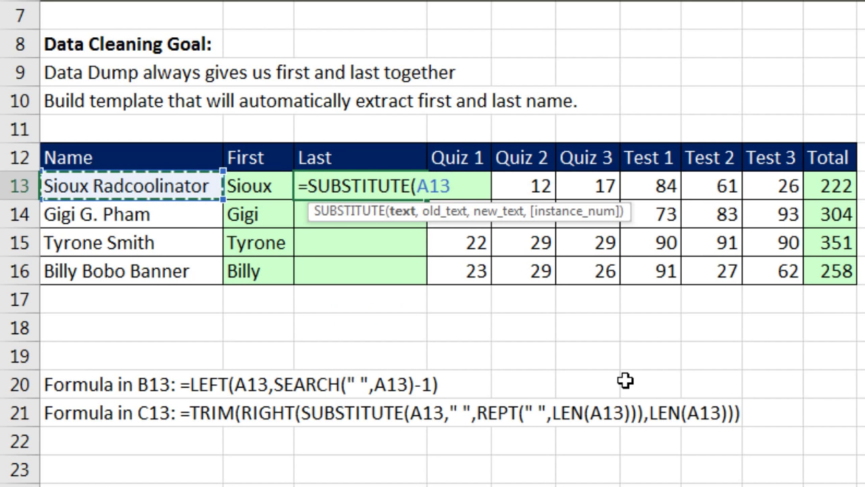
type(",\"")
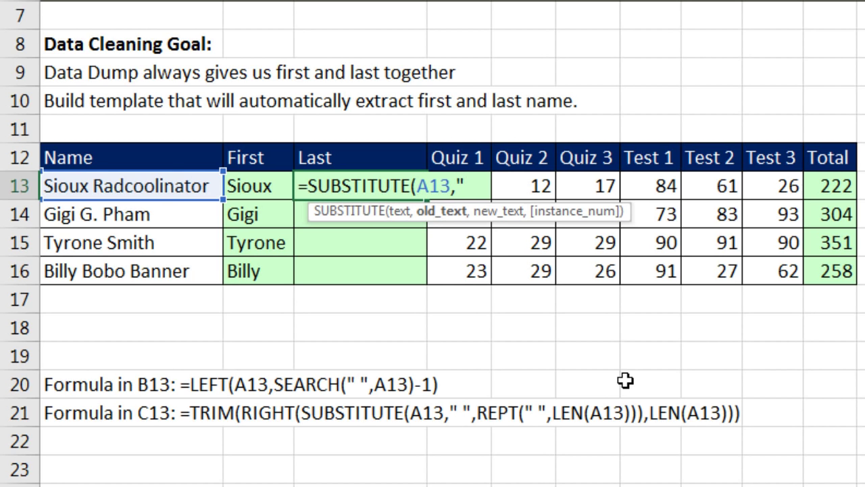
type(" \",")
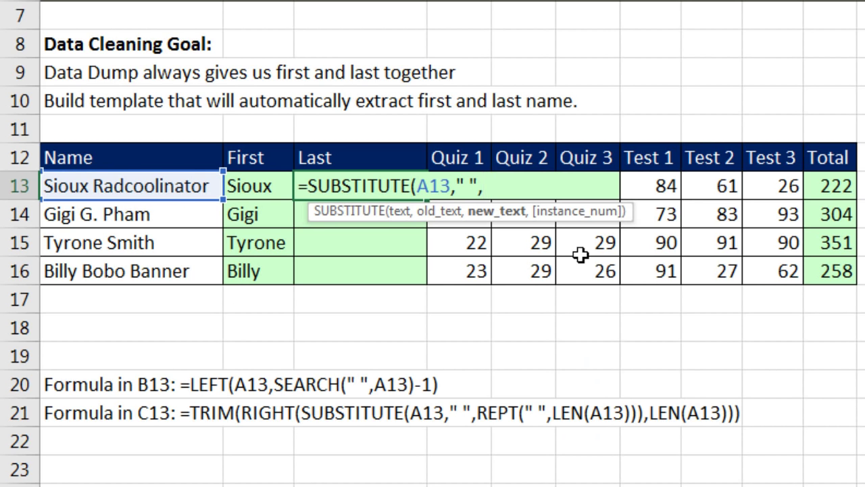
type("Re")
key("Down")
key("Down")
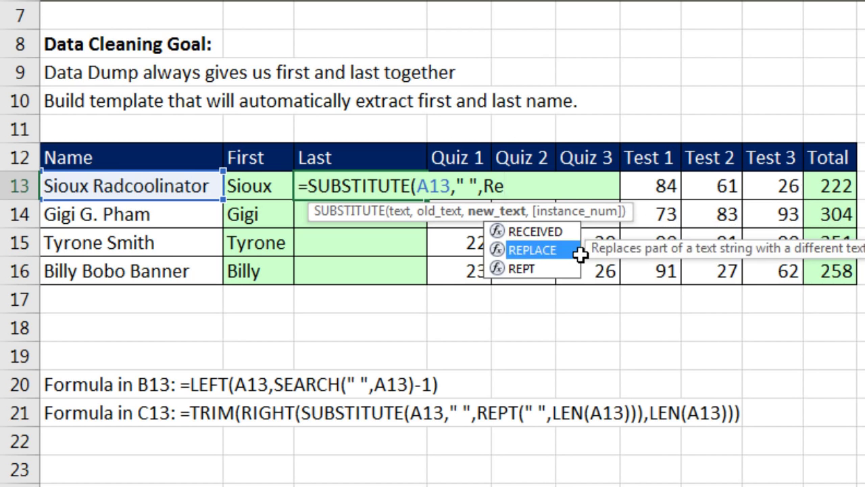
key("Tab")
type("\" \",")
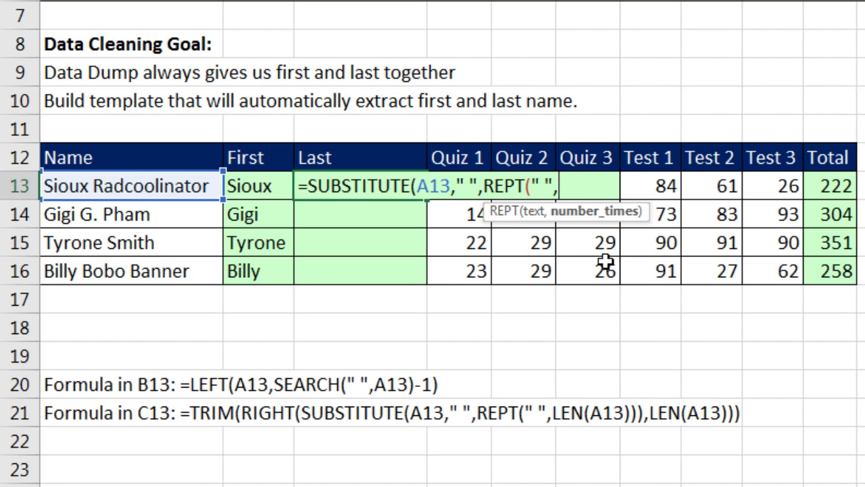
type("Le")
key("Tab")
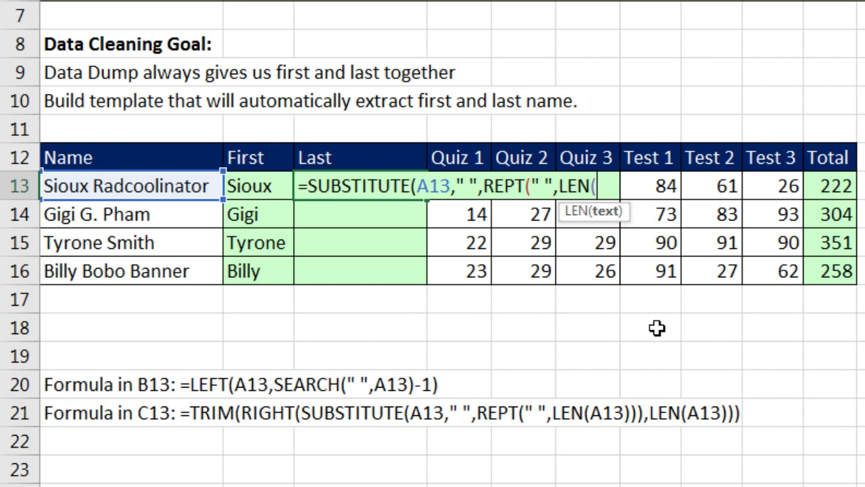
left_click(152, 192)
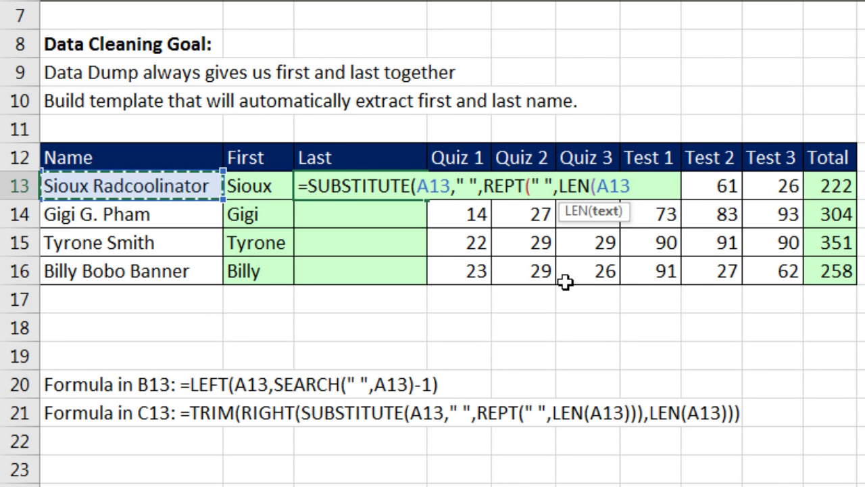
type(")")
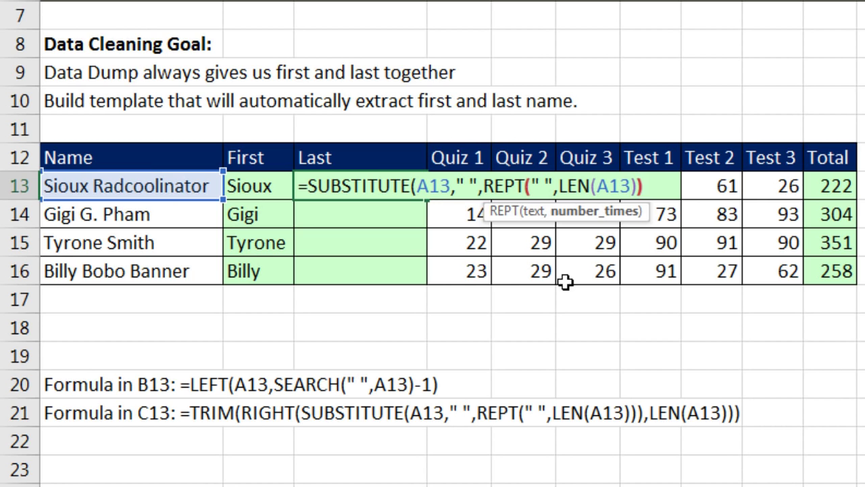
Preview the REPT argument with F9, restore it, and enter the closed SUBSTITUTE formula
left_click(524, 212)
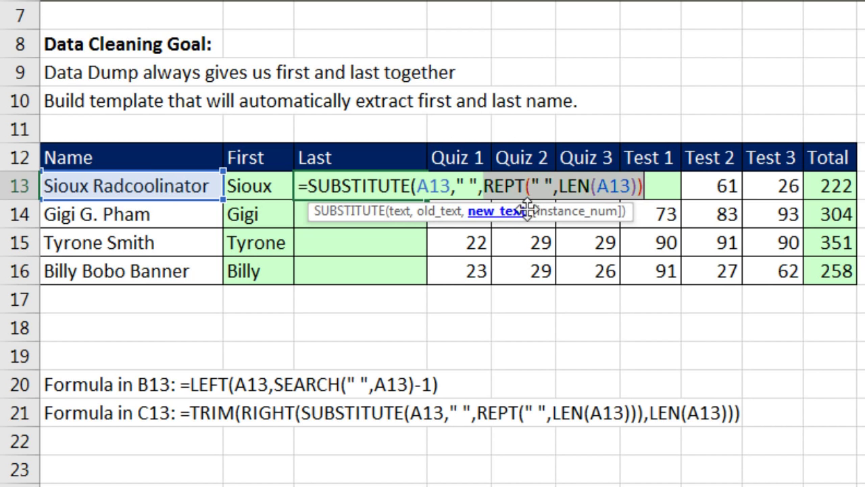
key("F9")
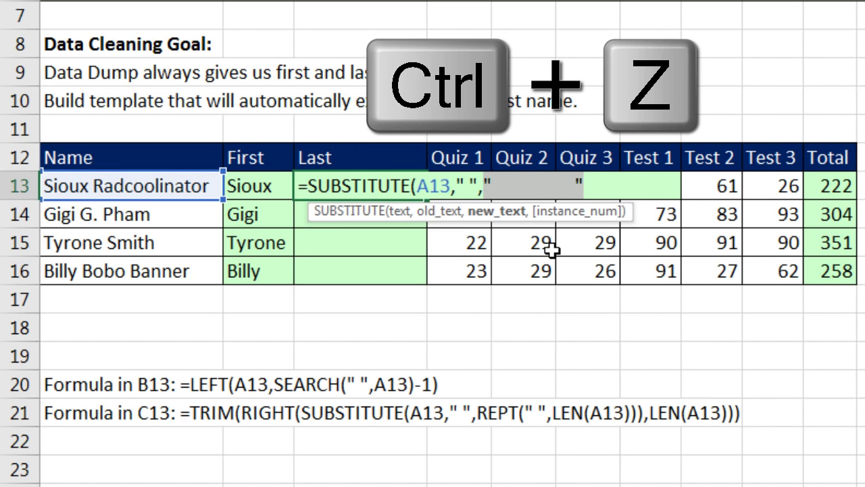
key("ctrl+z")
left_click(672, 196)
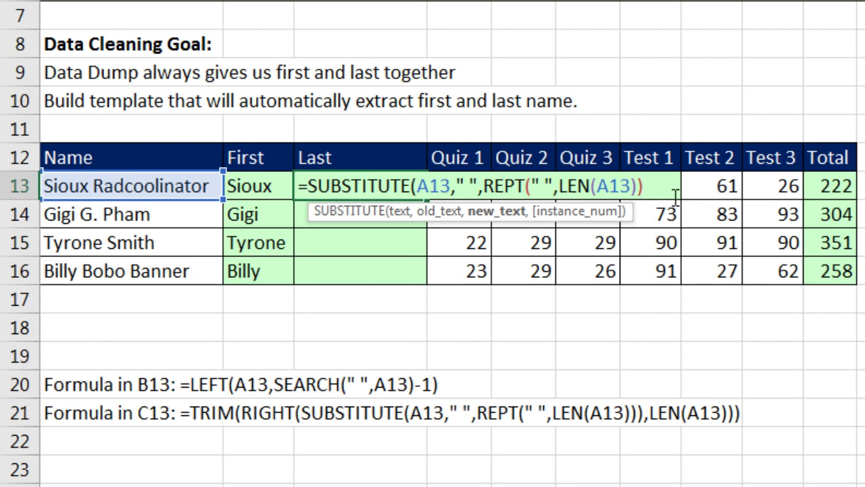
type(")")
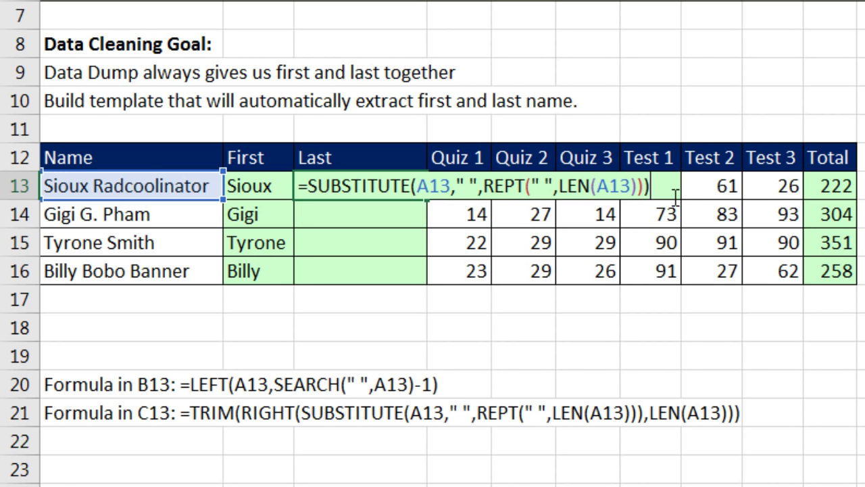
key("ctrl+Return")
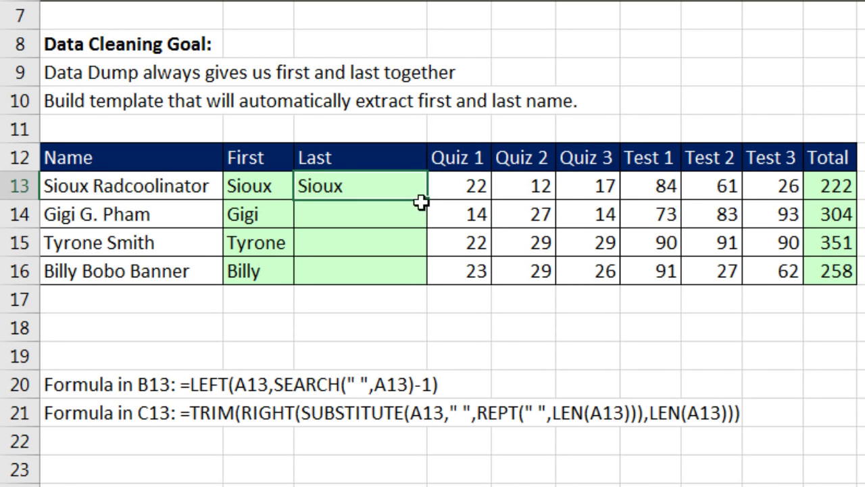
Fill the SUBSTITUTE formula down to C16 and evaluate C14's formula with F9 to preview it
double_click(428, 202)
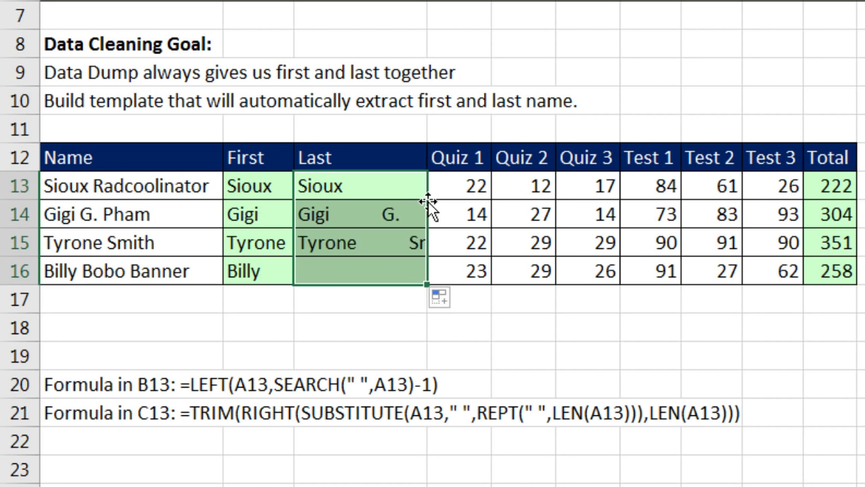
left_click(388, 215)
key("F2")
left_click_drag(655, 214, 133, 214)
key("F9")
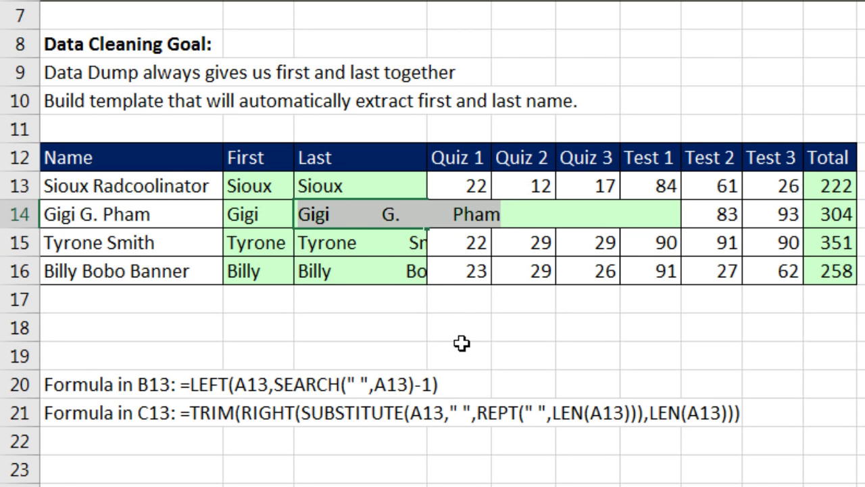
Wrap C14's SUBSTITUTE formula in RIGHT with LEN(A14) as the character count
key("ctrl+z")
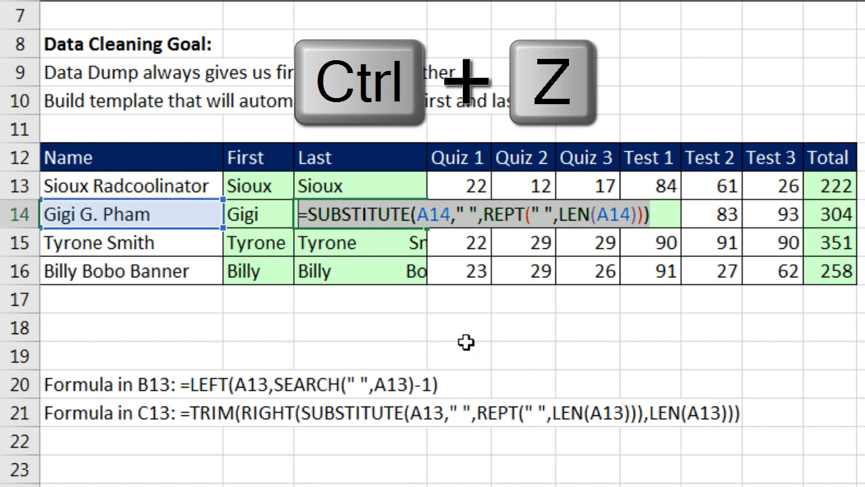
left_click(311, 220)
type("righ")
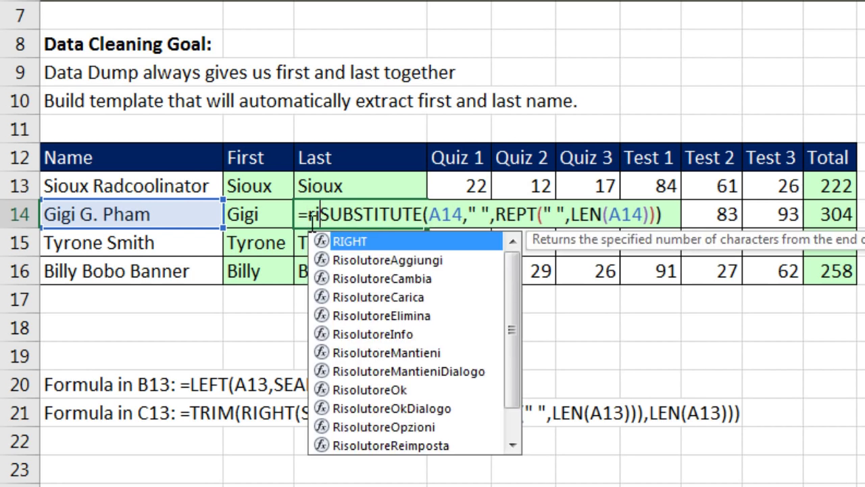
key("Tab")
left_click_drag(370, 216, 728, 222)
left_click(728, 222)
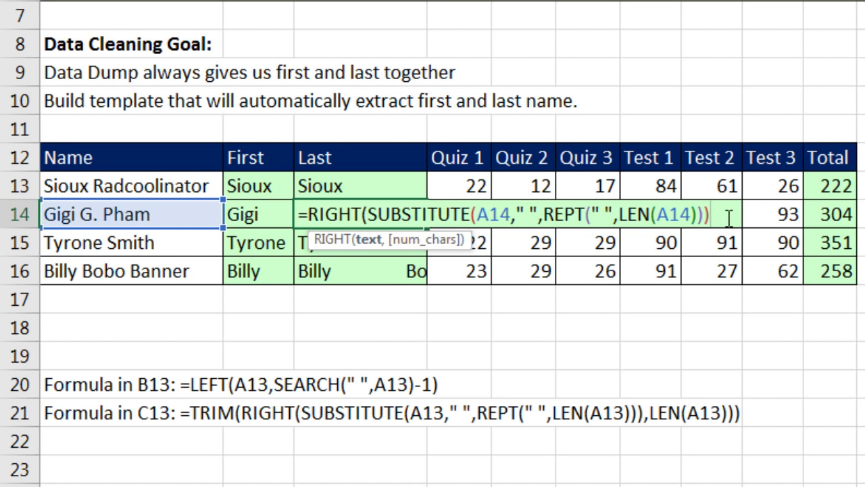
type(",LEN(")
left_click(188, 214)
type(")")
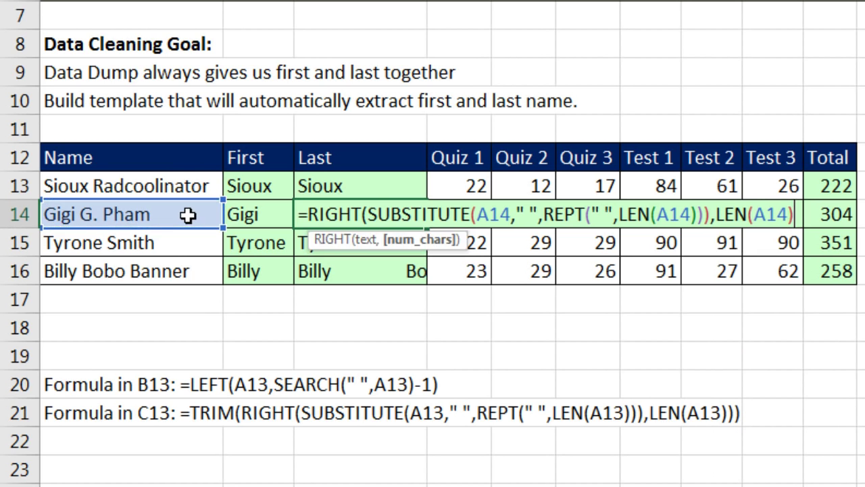
type(")")
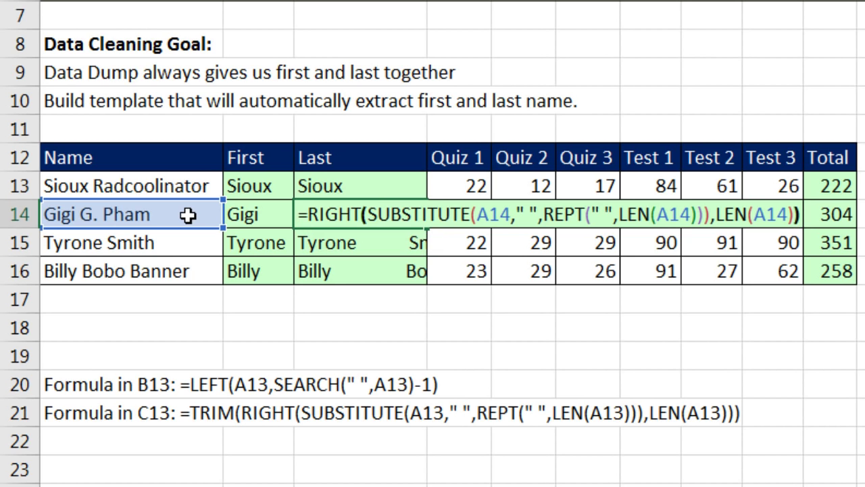
key("ctrl+Return")
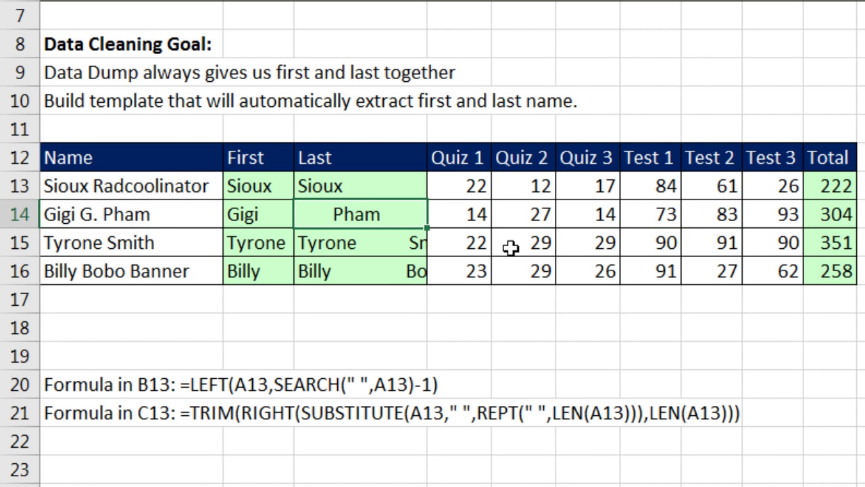
Copy C14's RIGHT formula down to C16 and up to C13, then edit C13
double_click(427, 228)
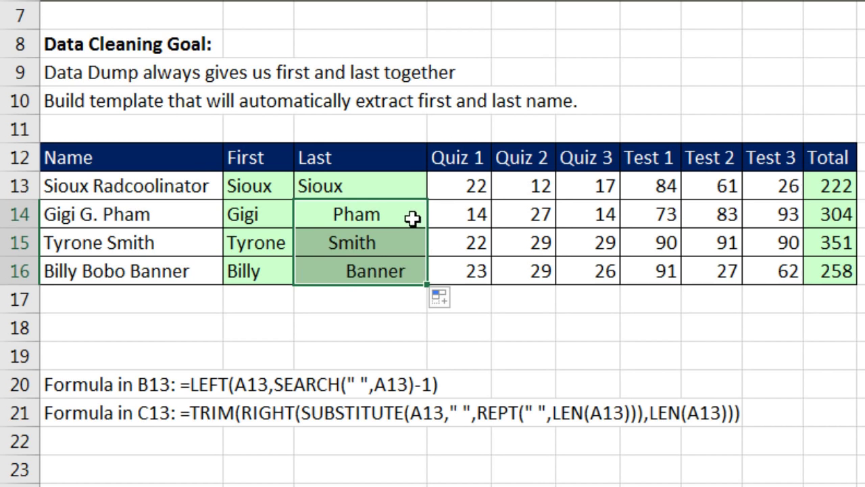
left_click(412, 218)
left_click_drag(429, 228, 426, 181)
left_click(406, 183)
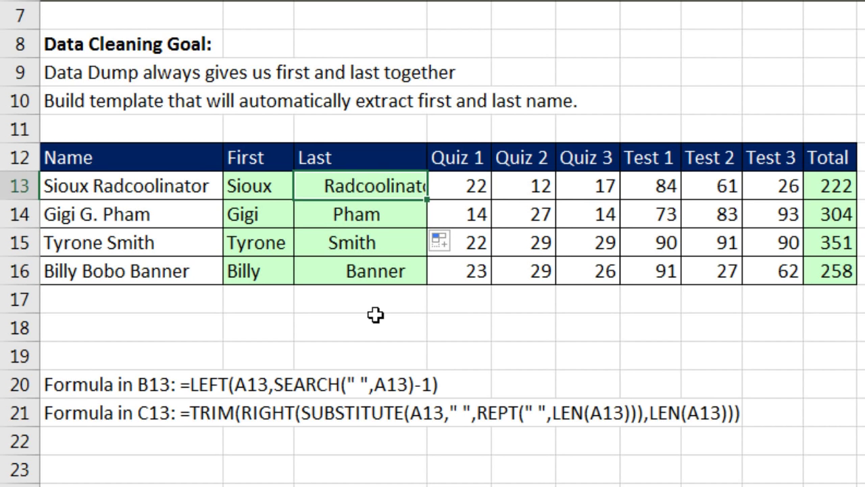
key("F2")
Wrap C13's Last formula in TRIM, fill it down to C16, and review the formula
left_click(307, 188)
type("tri")
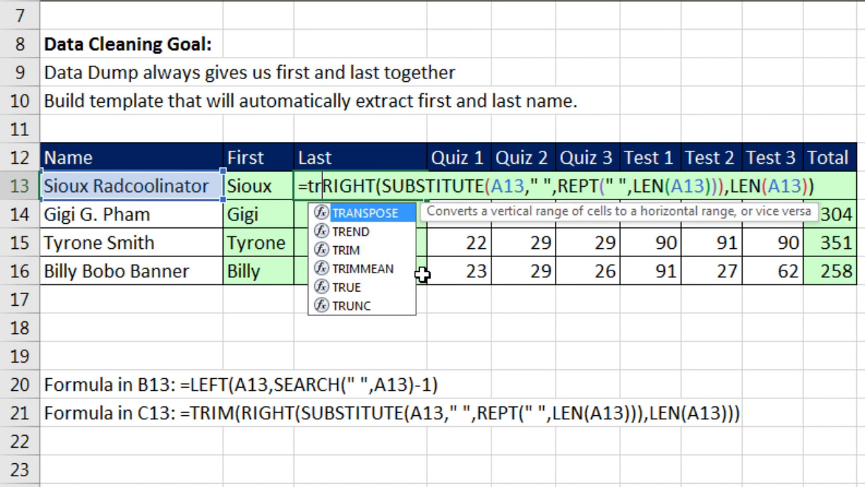
key("Tab")
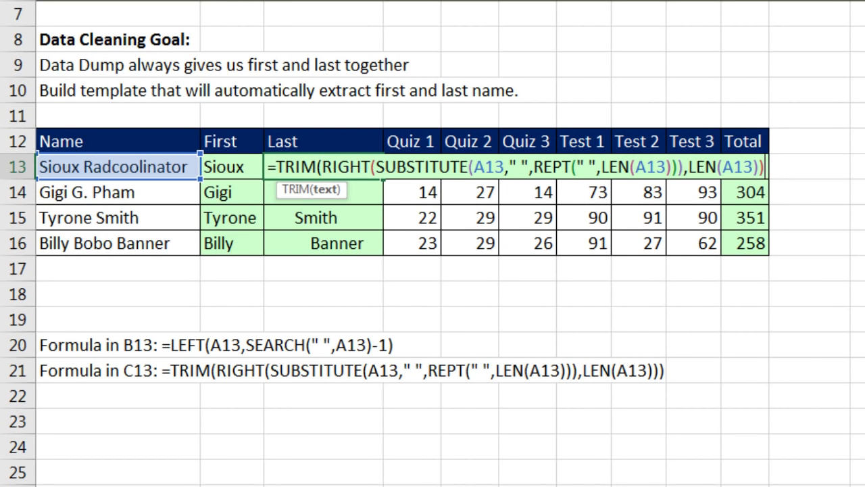
type(")")
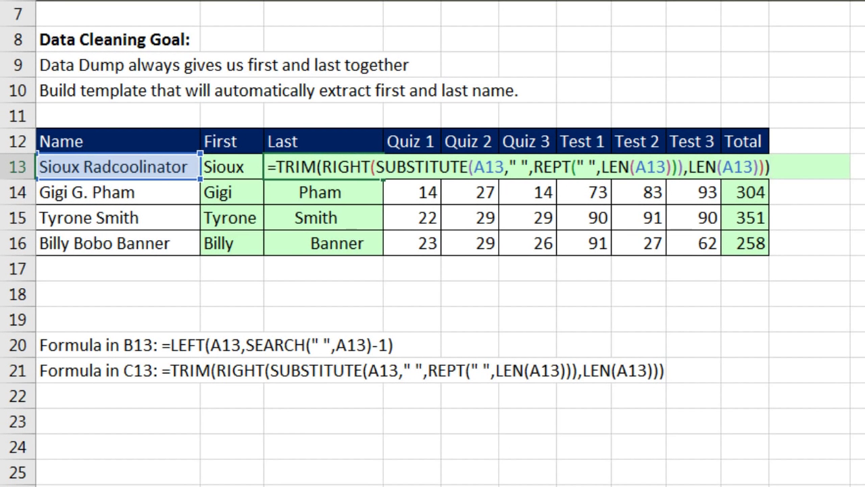
key("ctrl+Return")
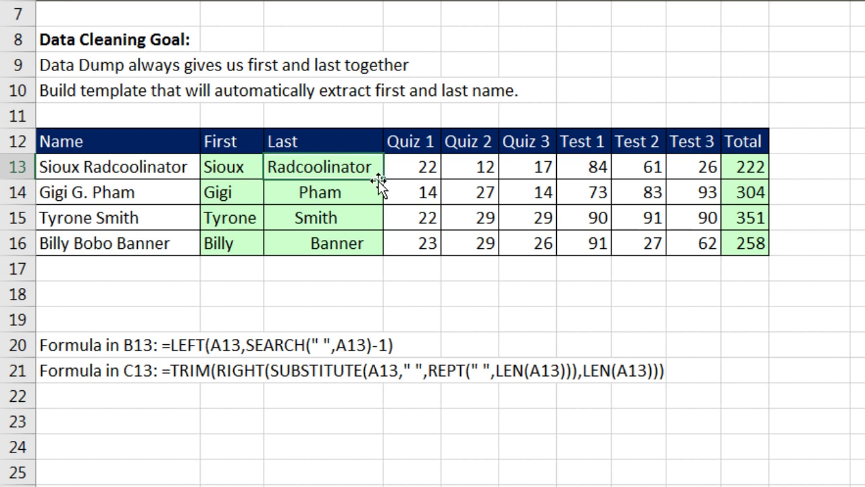
double_click(384, 180)
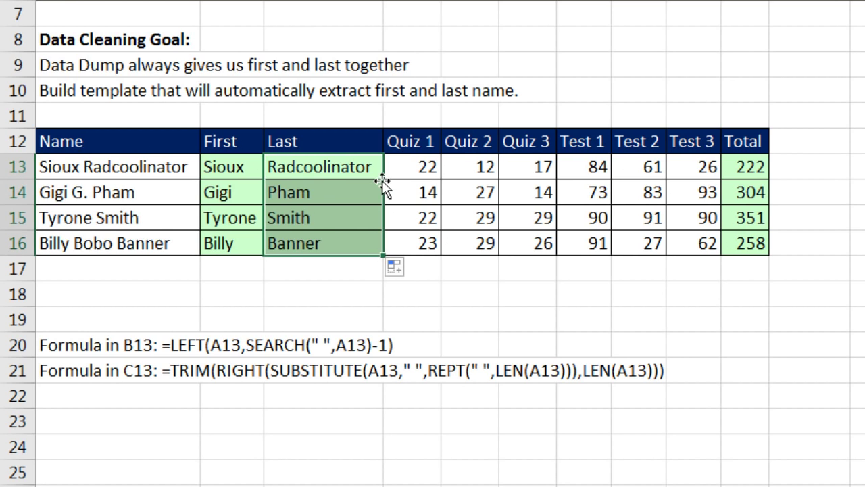
double_click(351, 164)
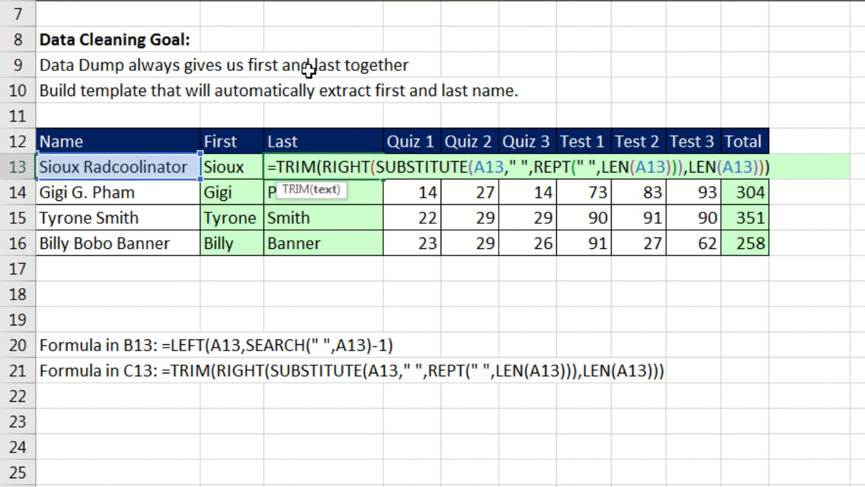
key("Escape")
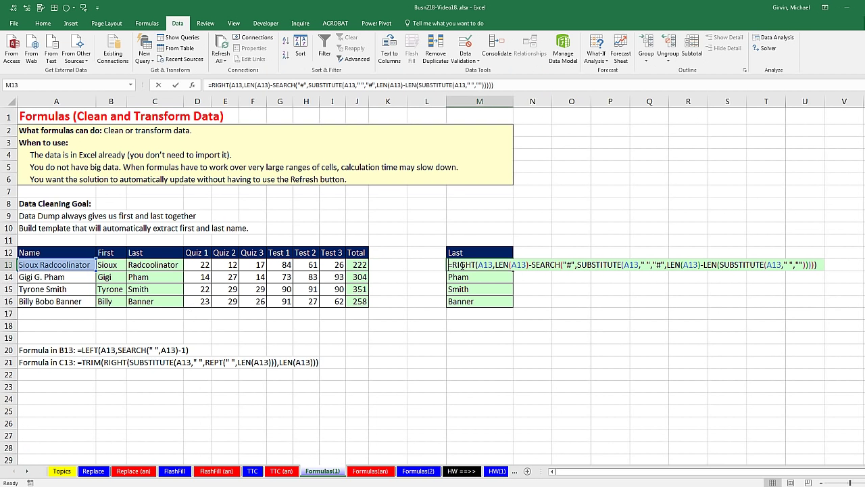
left_click(461, 264)
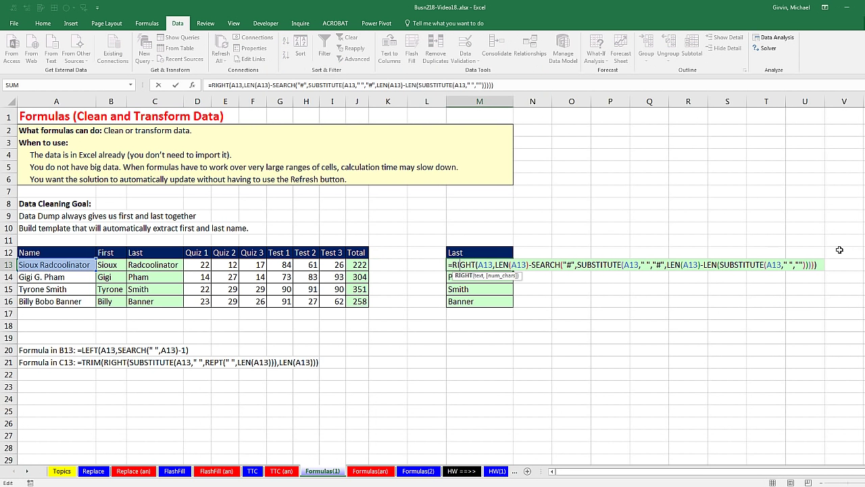
key("Escape")
double_click(158, 264)
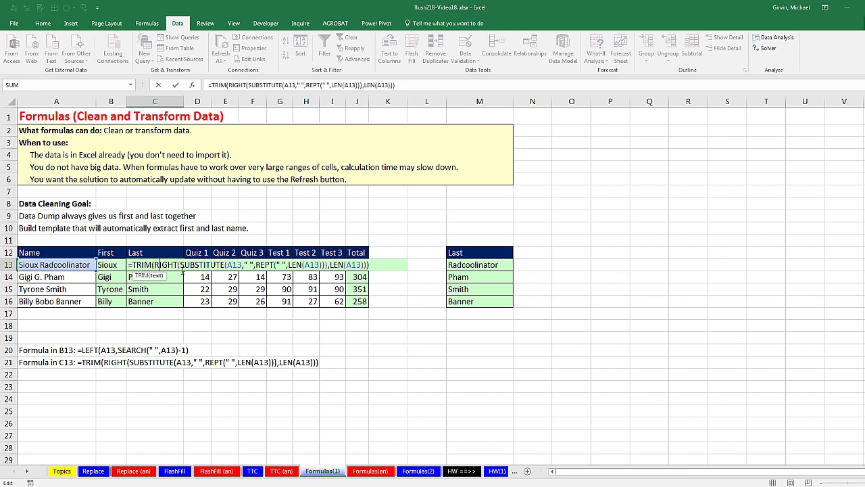
key("Escape")
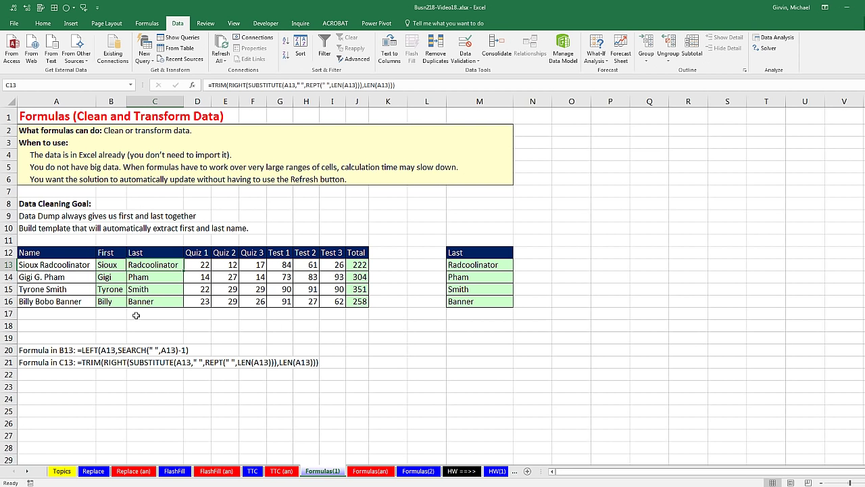
left_click_drag(71, 265, 71, 302)
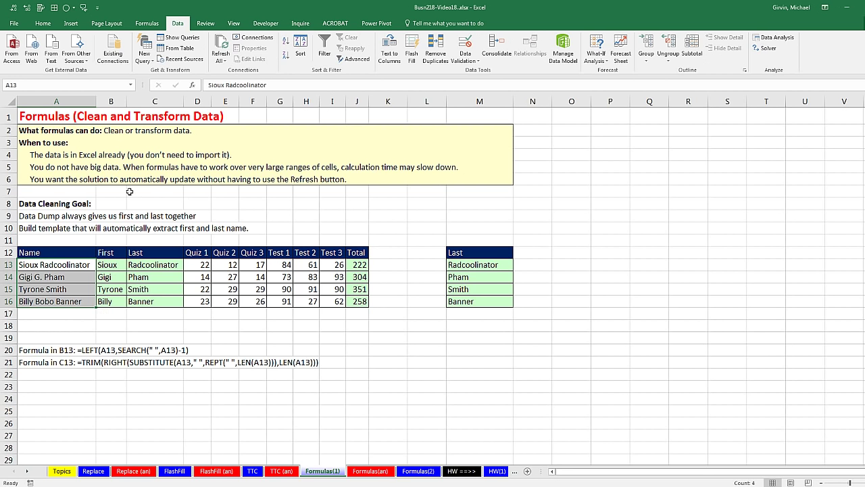
Go from the TTC sheet through FlashFill to the Replace sheet's Product Code example
left_click(253, 471)
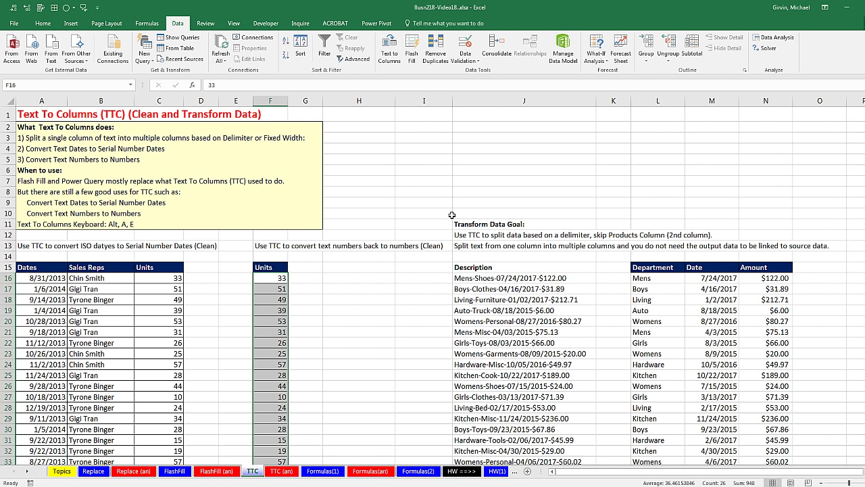
left_click(188, 474)
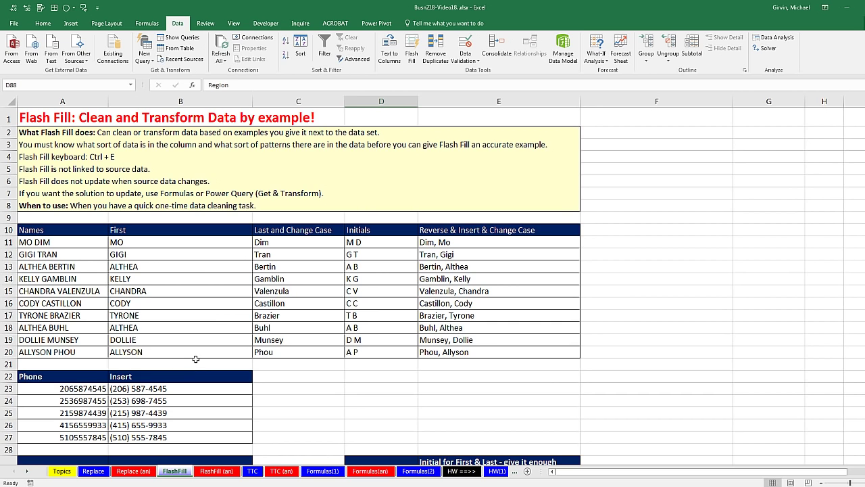
scroll(196, 358, "down", 1)
scroll(197, 358, "down", 2)
left_click(95, 472)
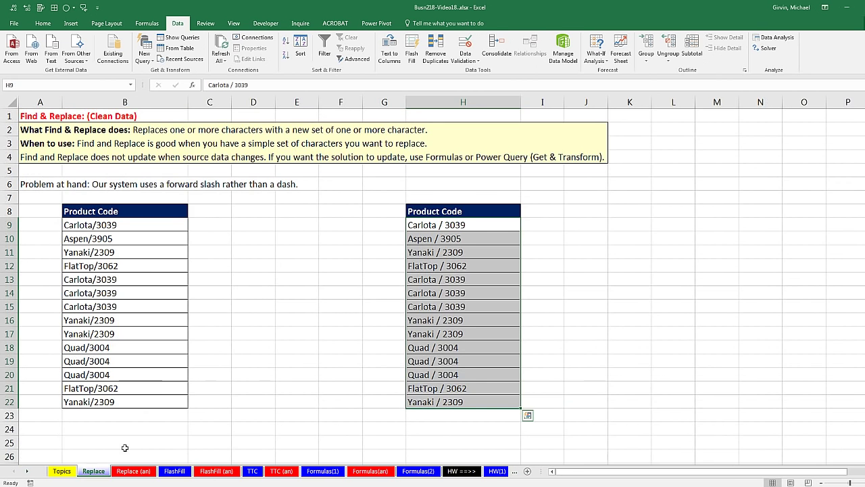